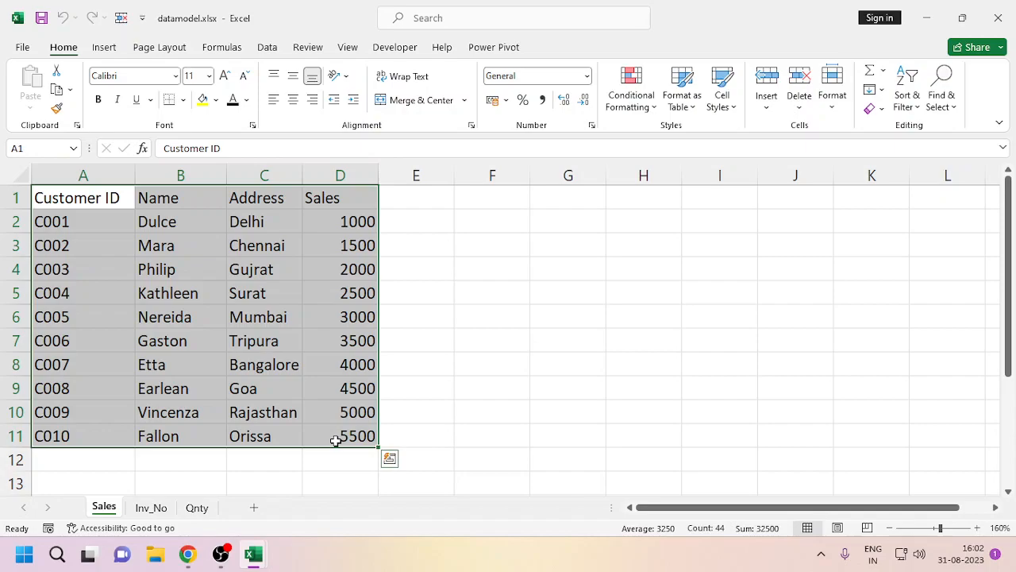
Convert A1:D11 on the Sales sheet into a table with headers and apply borders to all its cells
{"action": "key", "text": "ctrl+t"}
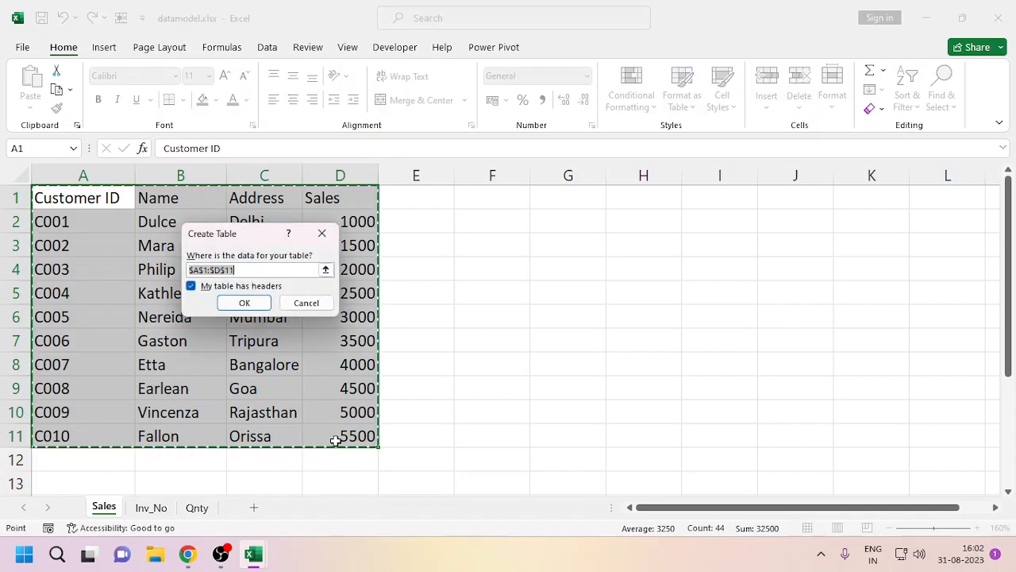
{"action": "key", "text": "Return"}
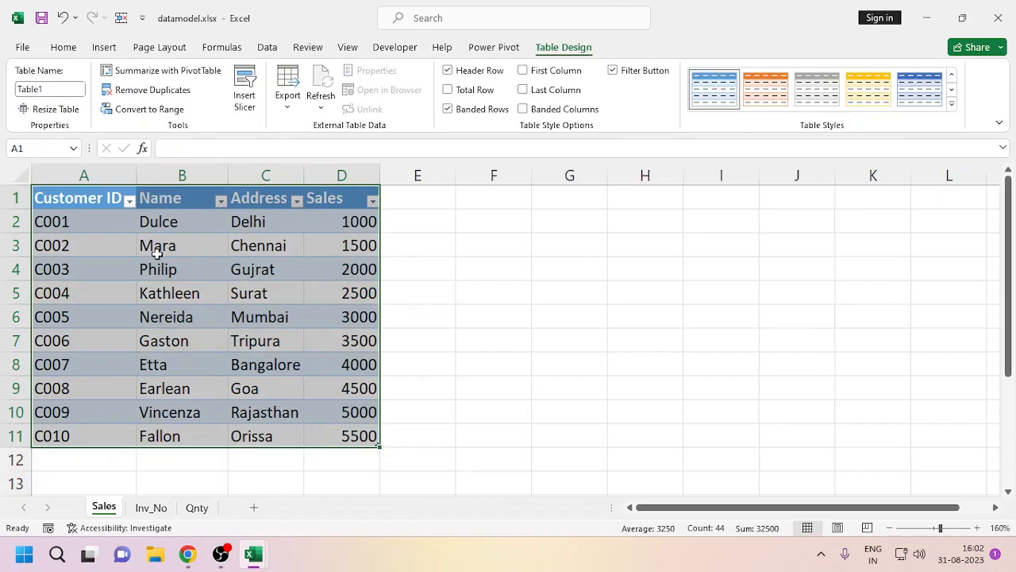
{"action": "left_click", "coordinate": [63, 46]}
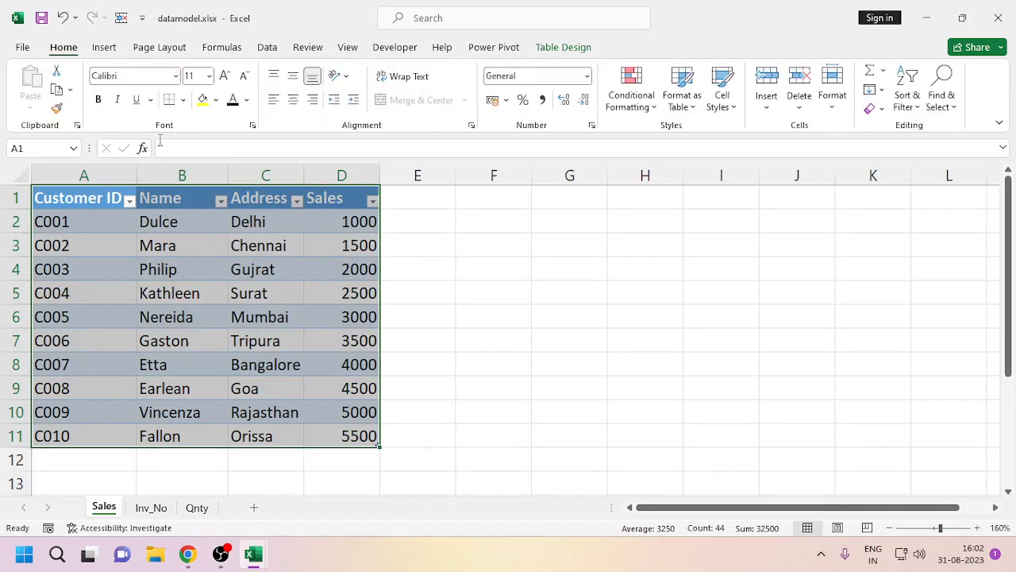
{"action": "left_click", "coordinate": [183, 100]}
{"action": "left_click", "coordinate": [220, 246]}
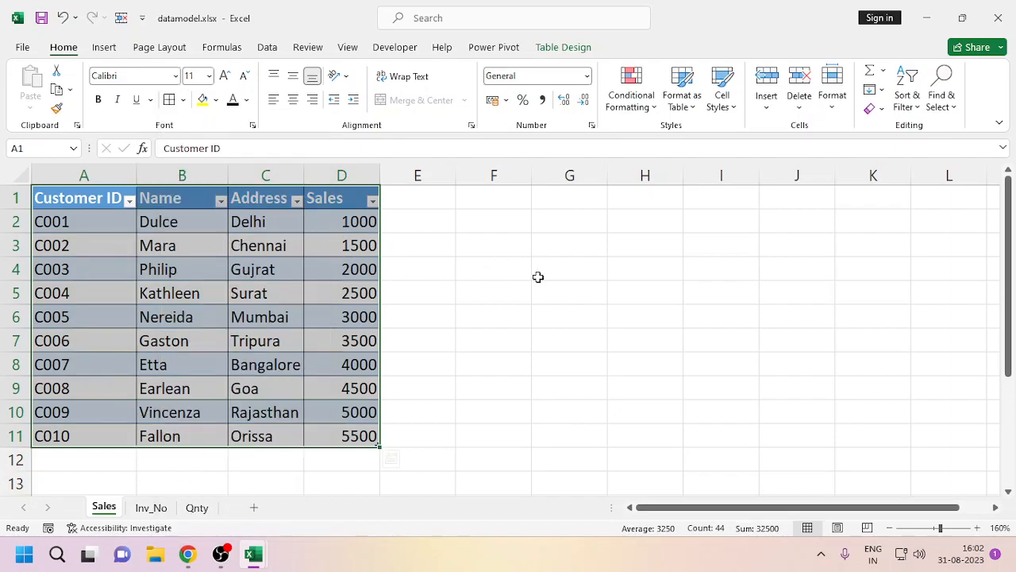
Convert A1:C11 on the Inv_No sheet into a table with headers and apply borders to all its cells
{"action": "left_click", "coordinate": [153, 509]}
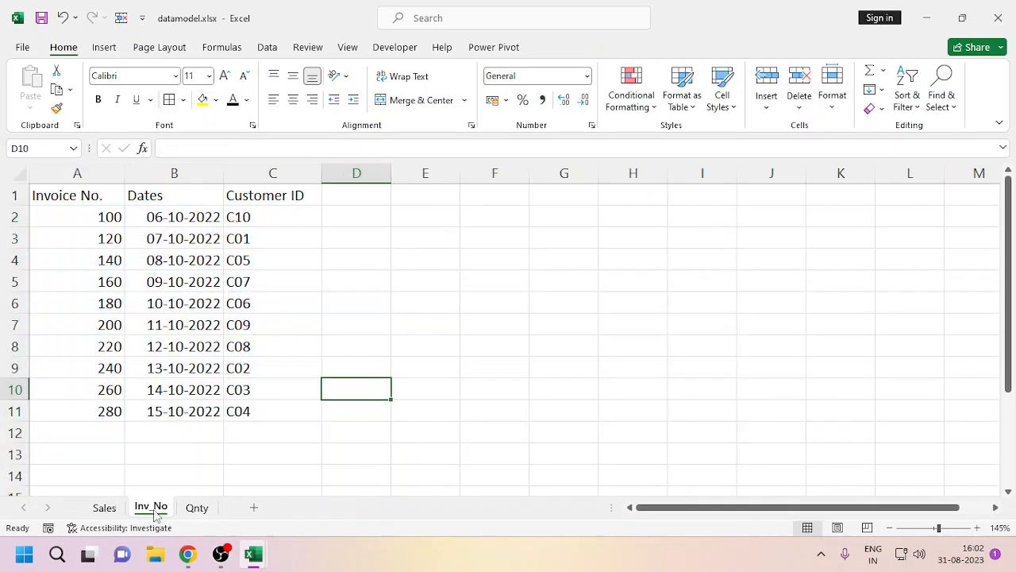
{"action": "left_click_drag", "start_coordinate": [83, 193], "coordinate": [261, 416]}
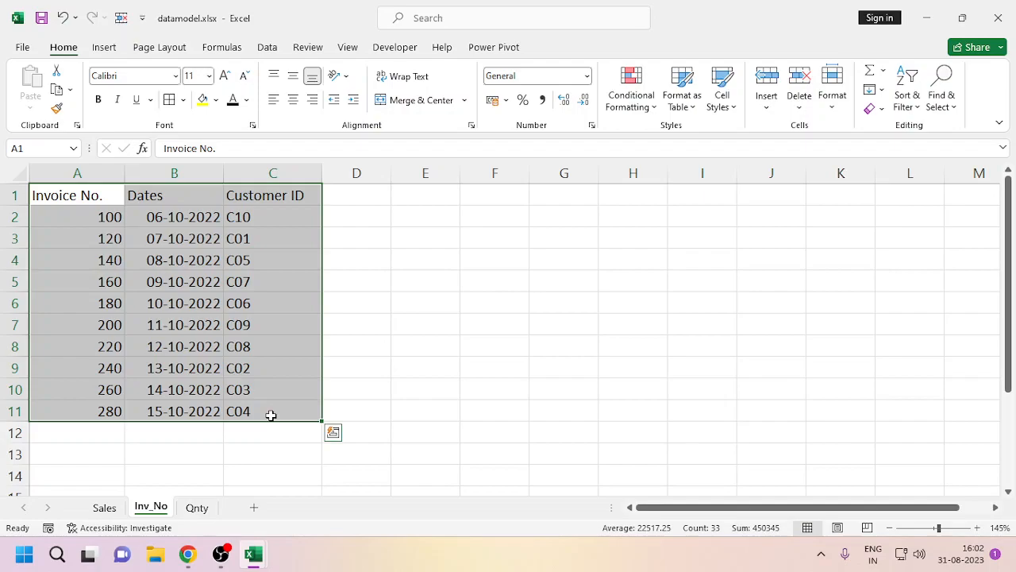
{"action": "key", "text": "ctrl+t"}
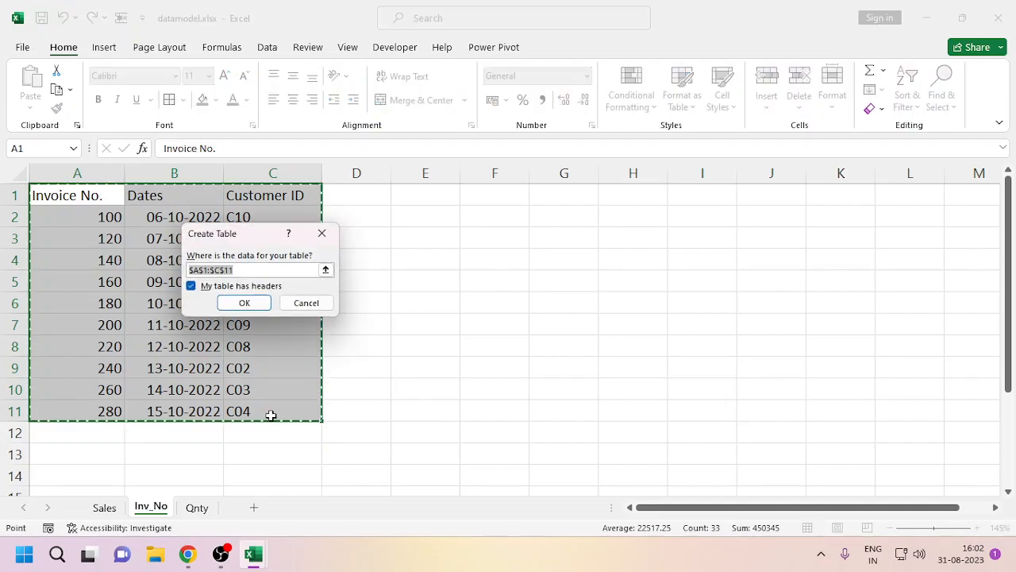
{"action": "left_click", "coordinate": [244, 304]}
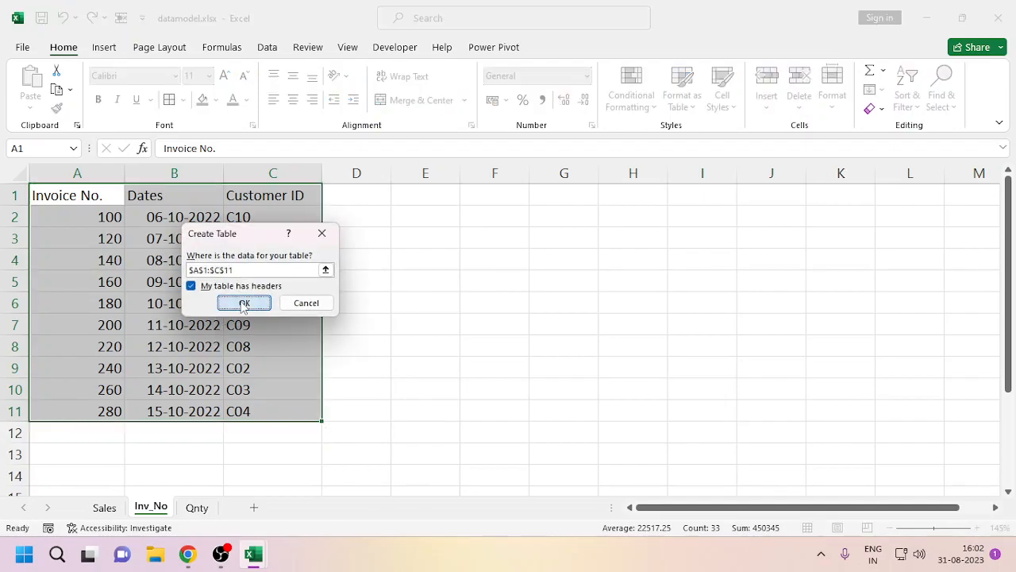
{"action": "left_click", "coordinate": [64, 47]}
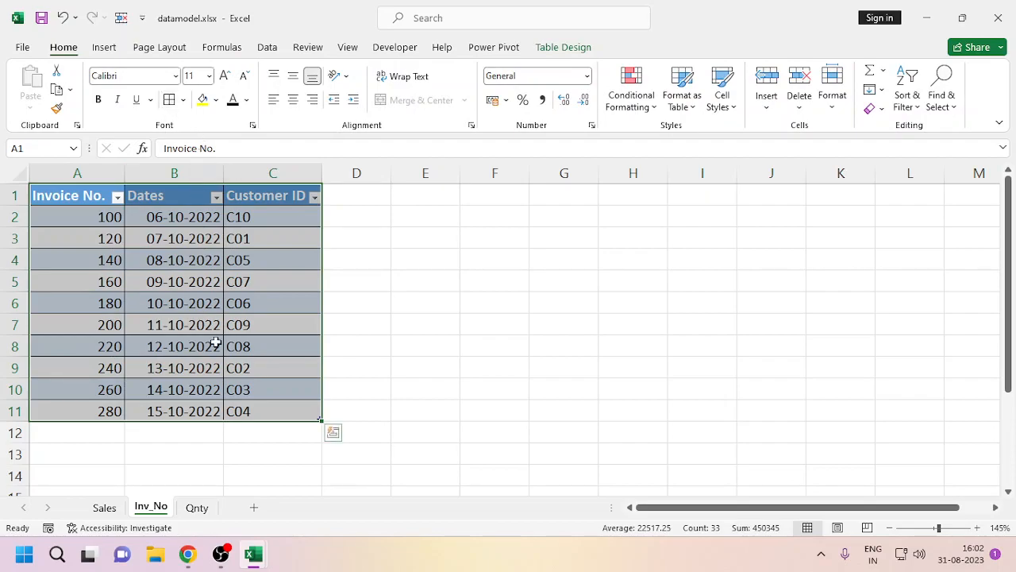
{"action": "left_click", "coordinate": [410, 469]}
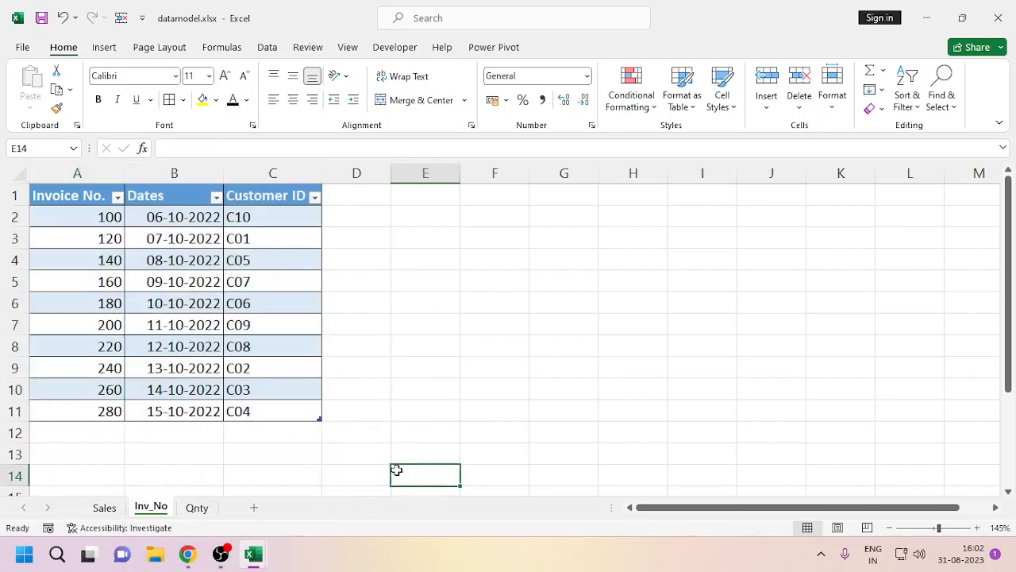
Convert A1:C11 on the Qnty sheet into a table with headers and apply borders to all its cells
{"action": "left_click", "coordinate": [193, 512]}
{"action": "left_click_drag", "start_coordinate": [73, 203], "coordinate": [280, 404]}
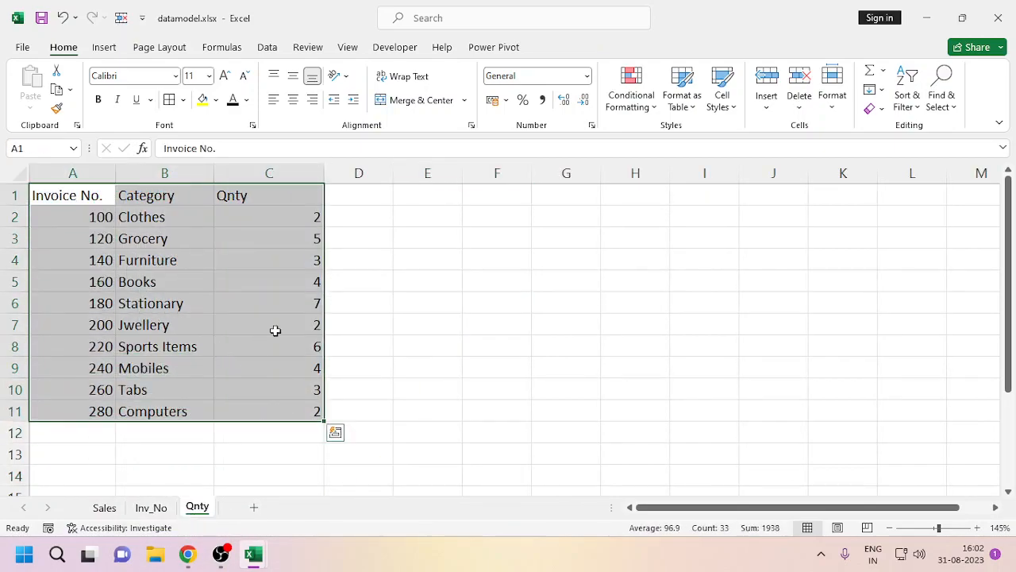
{"action": "key", "text": "ctrl+t"}
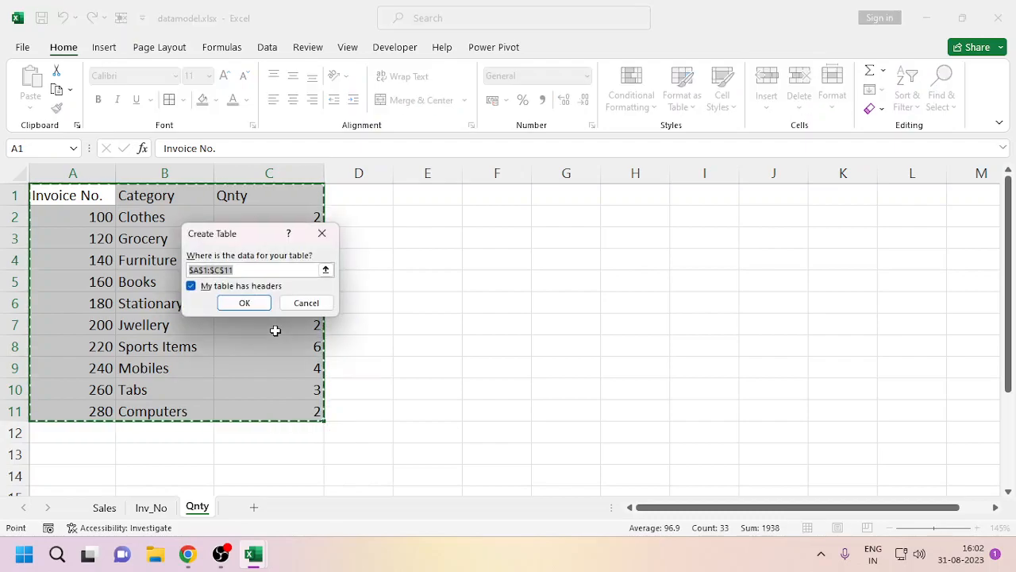
{"action": "left_click", "coordinate": [245, 302]}
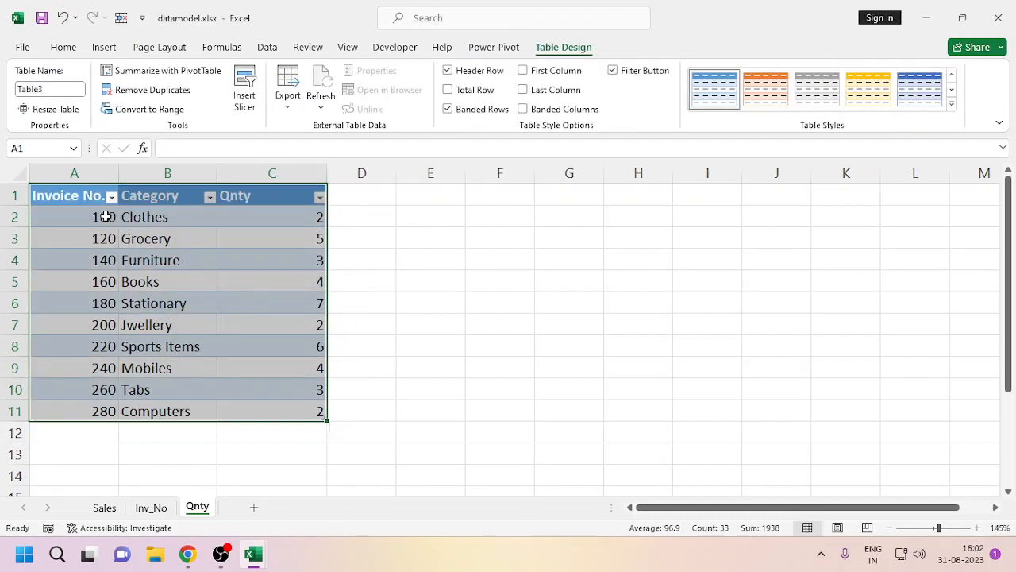
{"action": "left_click", "coordinate": [63, 47]}
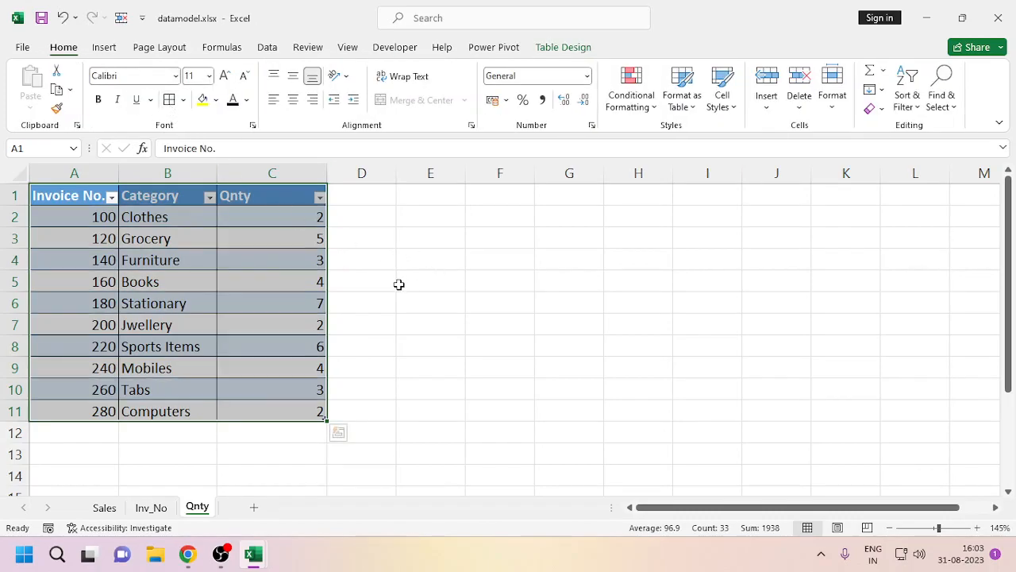
Replace the Customer ID values on the Inv_No sheet with the IDs C001 to C010 copied from the Sales sheet
{"action": "left_click", "coordinate": [104, 508]}
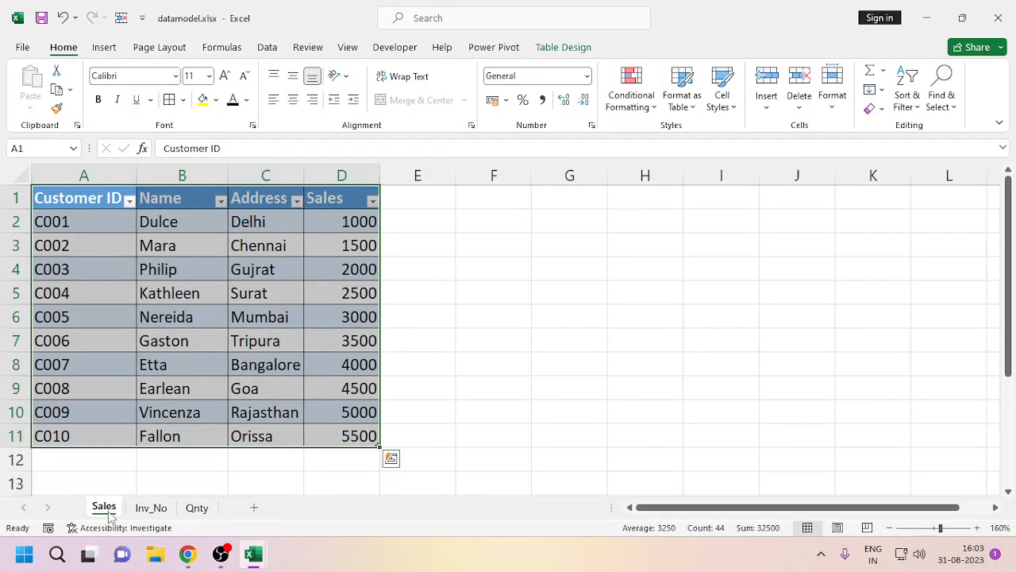
{"action": "left_click", "coordinate": [148, 509]}
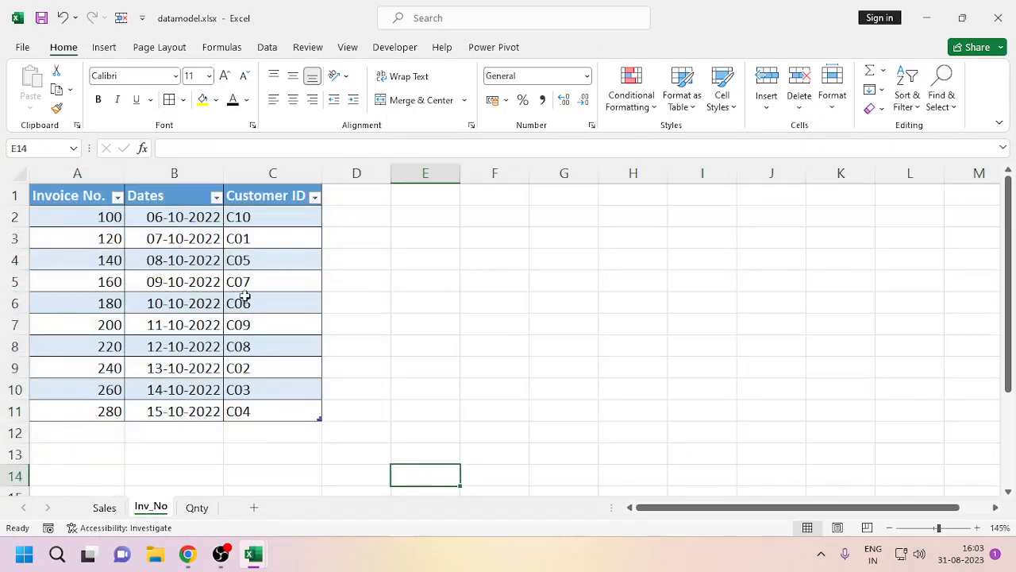
{"action": "left_click", "coordinate": [104, 509]}
{"action": "left_click_drag", "start_coordinate": [77, 227], "coordinate": [79, 449]}
{"action": "key", "text": "ctrl+c"}
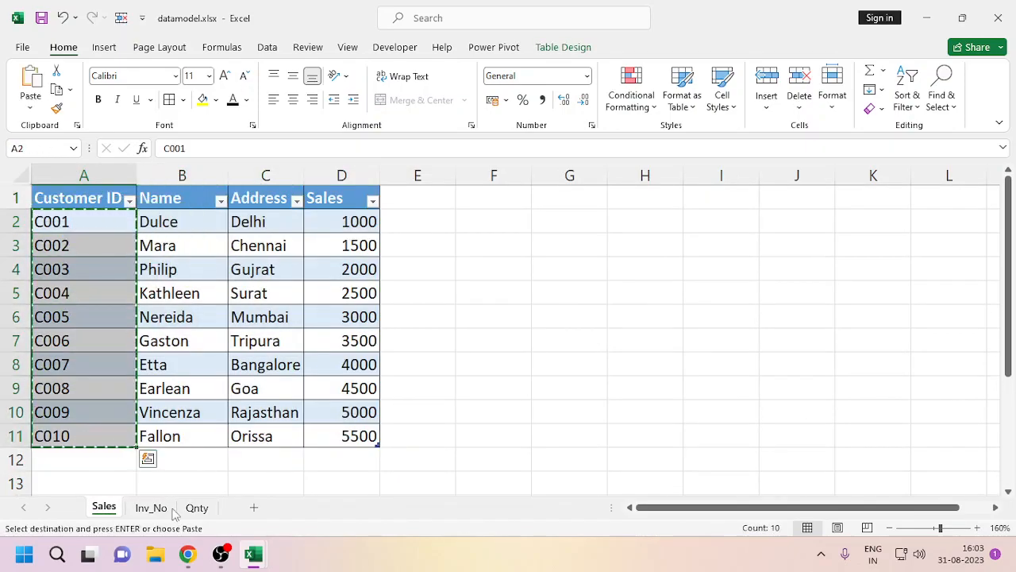
{"action": "left_click", "coordinate": [151, 507]}
{"action": "left_click", "coordinate": [300, 212]}
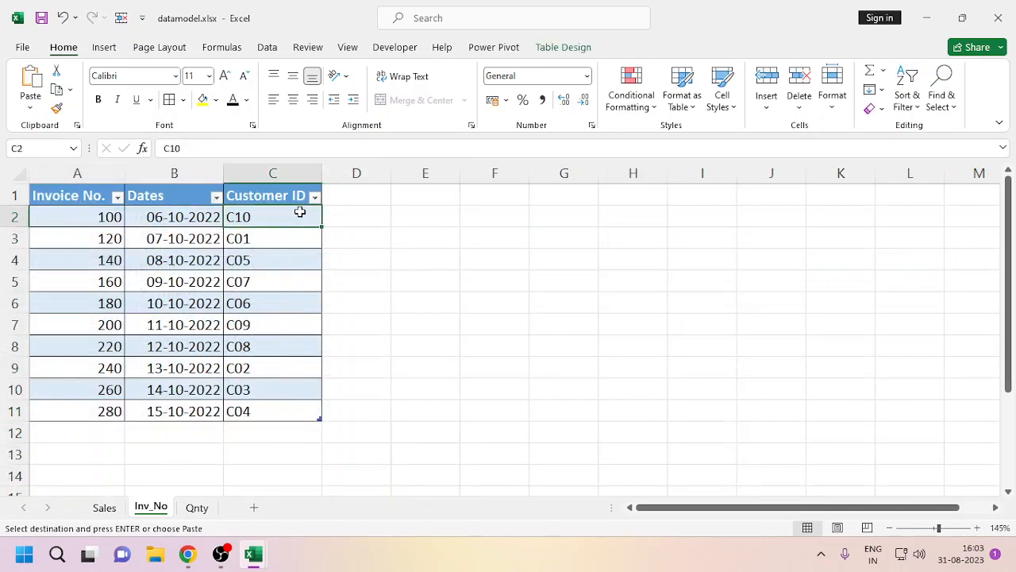
{"action": "key", "text": "ctrl+v"}
{"action": "left_click", "coordinate": [367, 251]}
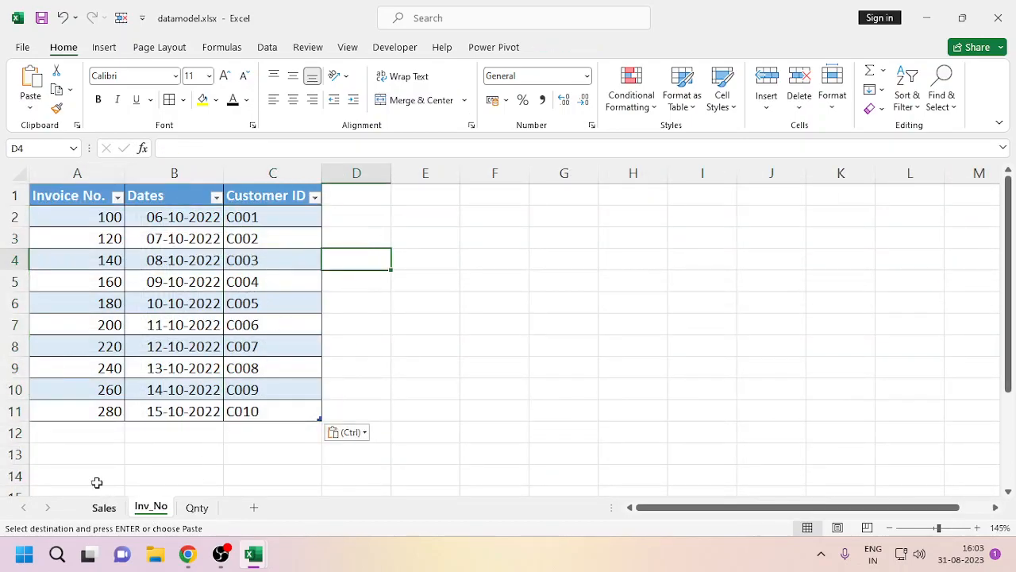
{"action": "left_click", "coordinate": [104, 507]}
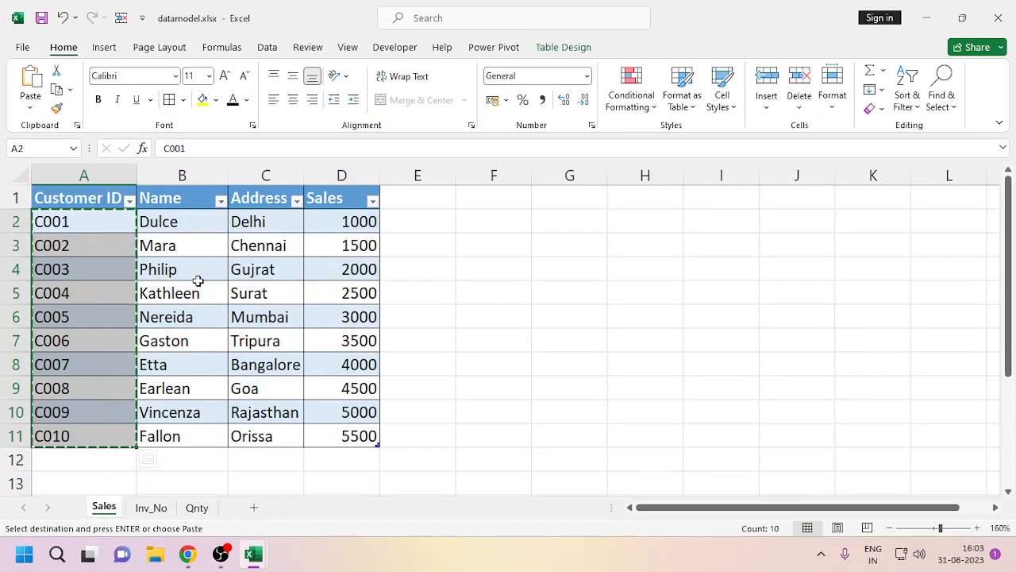
{"action": "key", "text": "Escape"}
Review the Inv_No, Qnty and Sales tables for the Customer ID and Invoice No. columns they share
{"action": "left_click", "coordinate": [151, 511]}
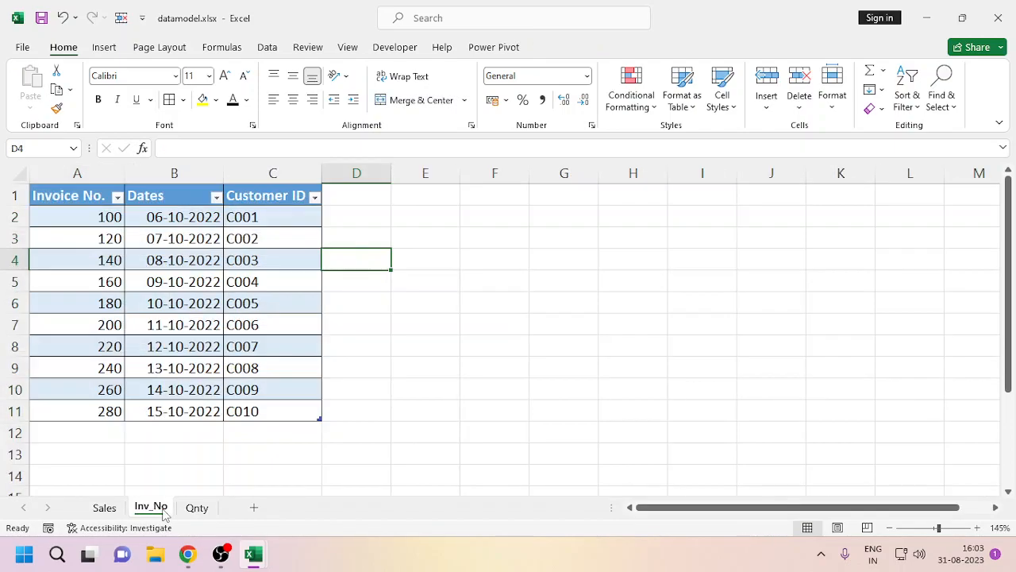
{"action": "left_click", "coordinate": [205, 512]}
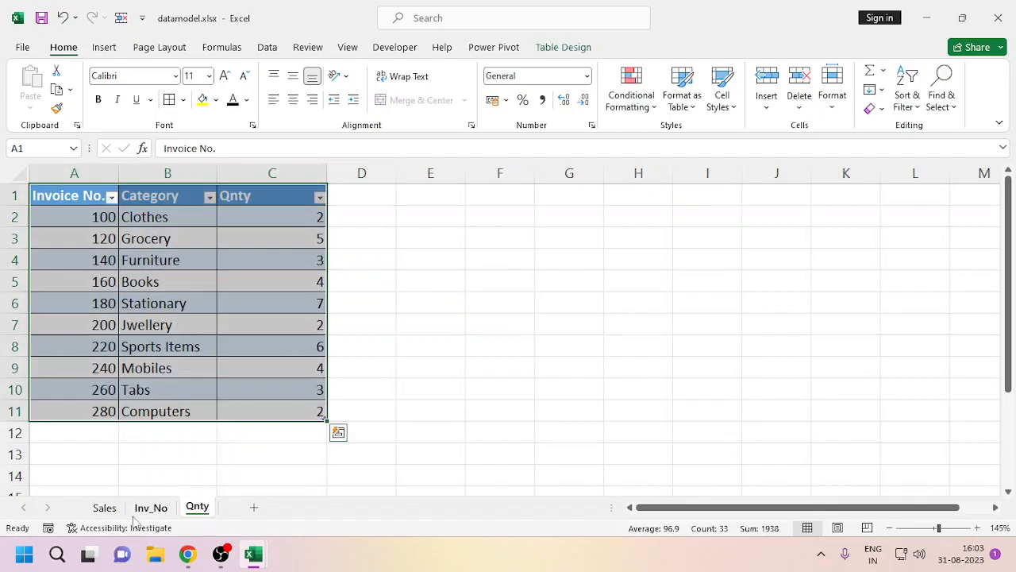
{"action": "left_click", "coordinate": [105, 510]}
{"action": "left_click", "coordinate": [151, 510]}
{"action": "left_click", "coordinate": [196, 509]}
{"action": "left_click", "coordinate": [106, 510]}
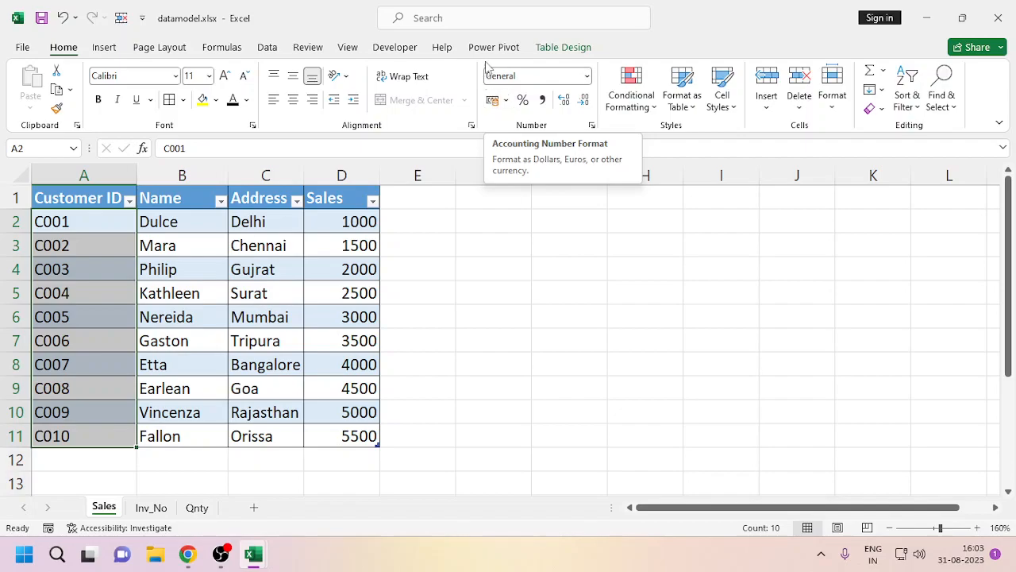
Check in the COM Add-ins list of the Excel options whether Microsoft Power Pivot for Excel is enabled
{"action": "left_click", "coordinate": [22, 48]}
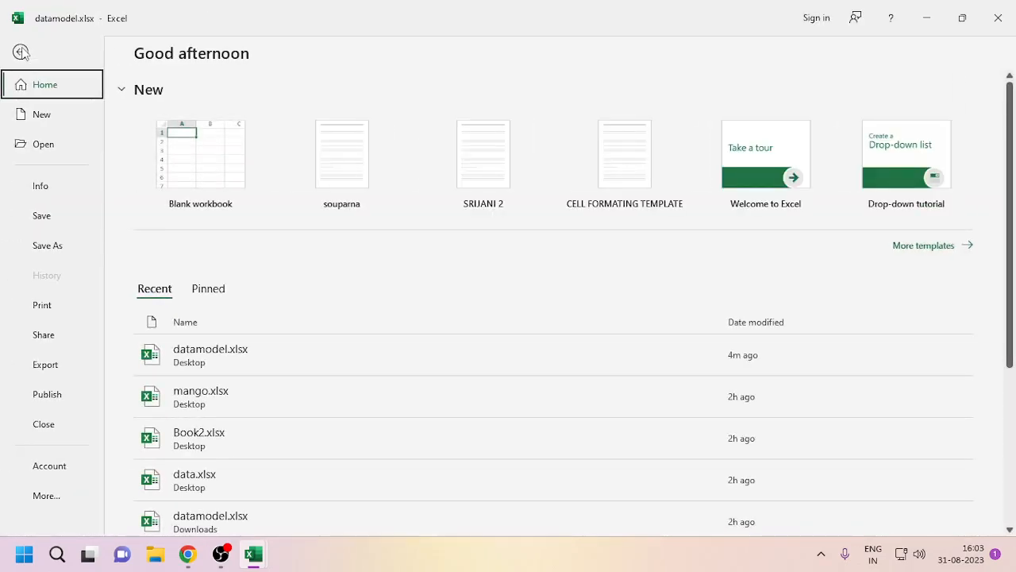
{"action": "left_click", "coordinate": [54, 499]}
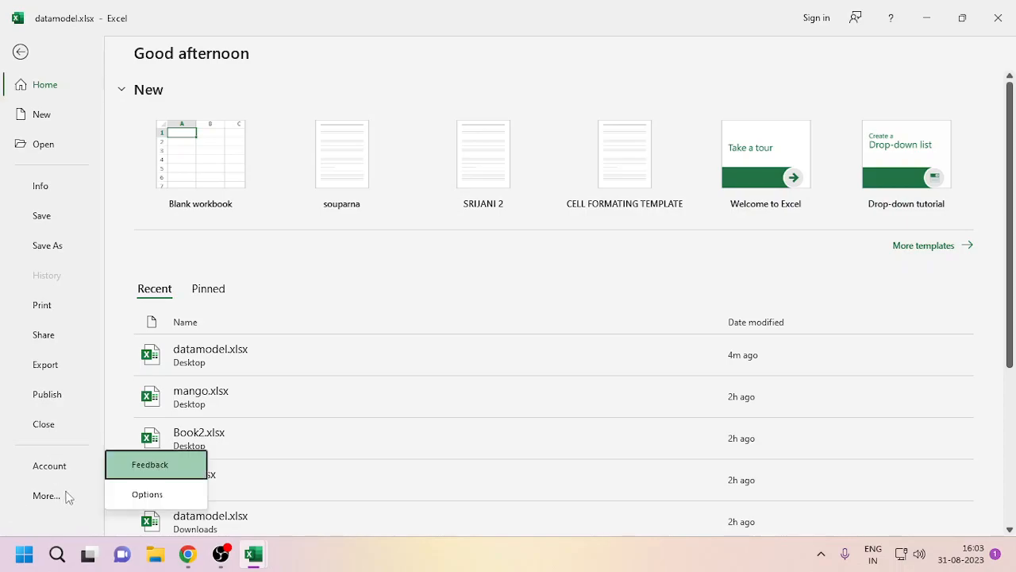
{"action": "left_click", "coordinate": [146, 494]}
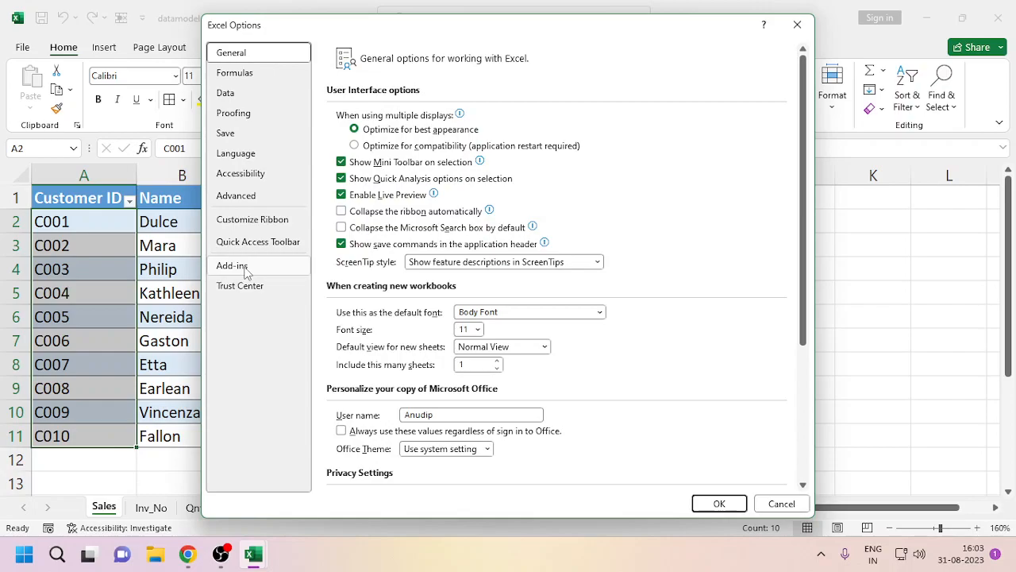
{"action": "left_click", "coordinate": [256, 268]}
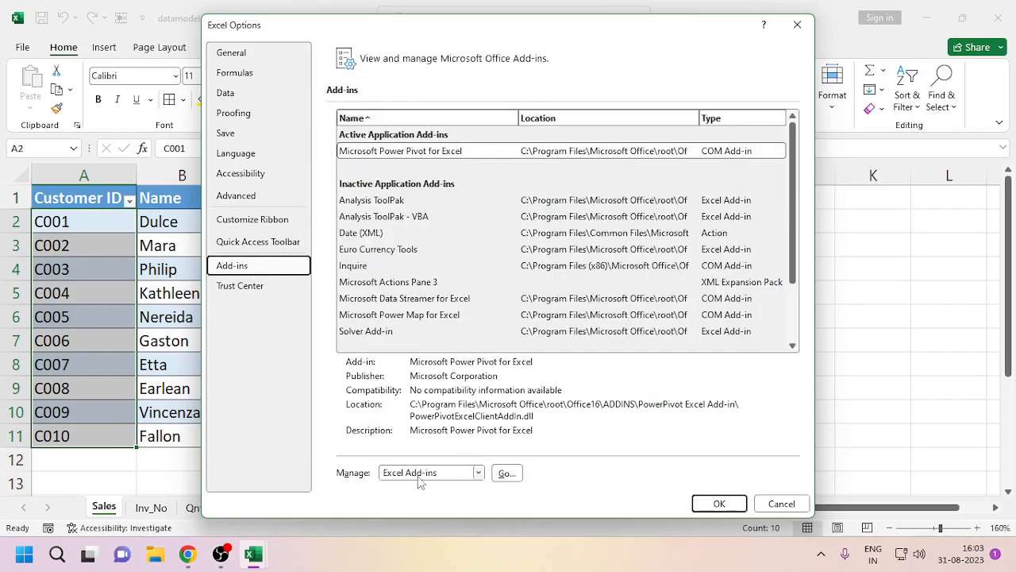
{"action": "left_click", "coordinate": [472, 474]}
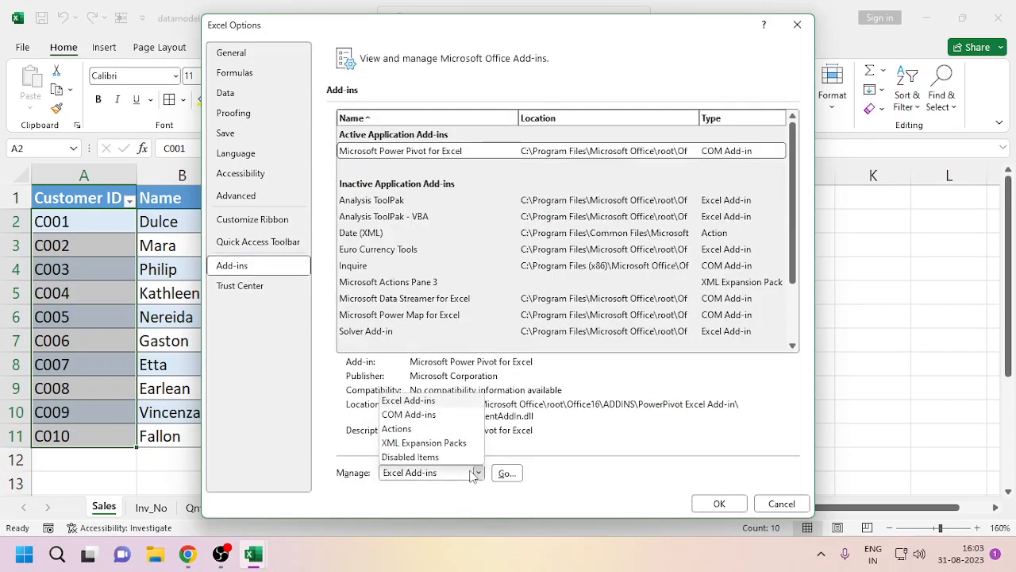
{"action": "left_click", "coordinate": [440, 415]}
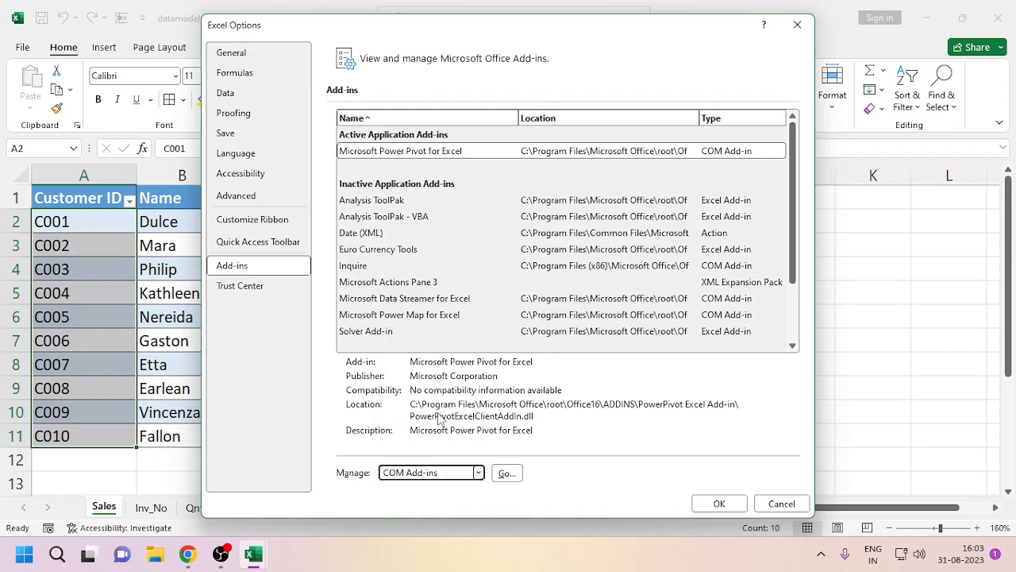
{"action": "left_click", "coordinate": [507, 473]}
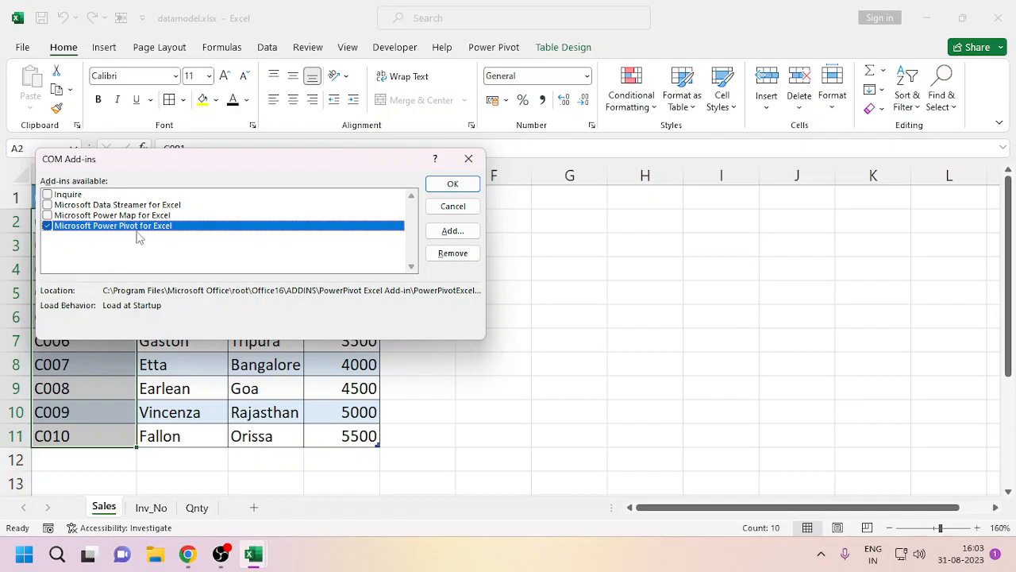
{"action": "left_click", "coordinate": [47, 226]}
{"action": "left_click", "coordinate": [469, 159]}
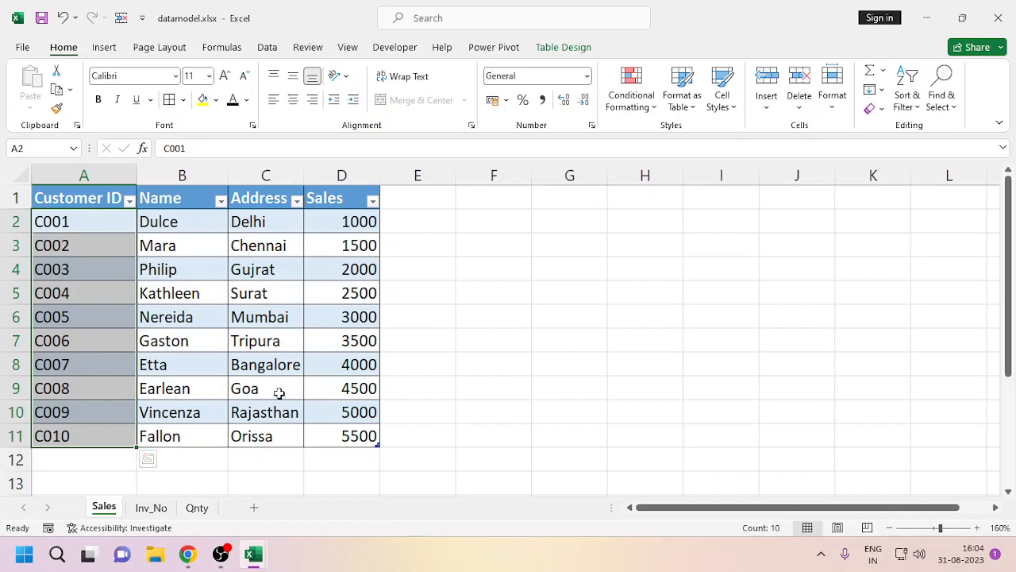
Add the Sales sheet's table A1:D11 to the data model and compare it with the existing Table1 in Power Pivot
{"action": "left_click", "coordinate": [496, 48]}
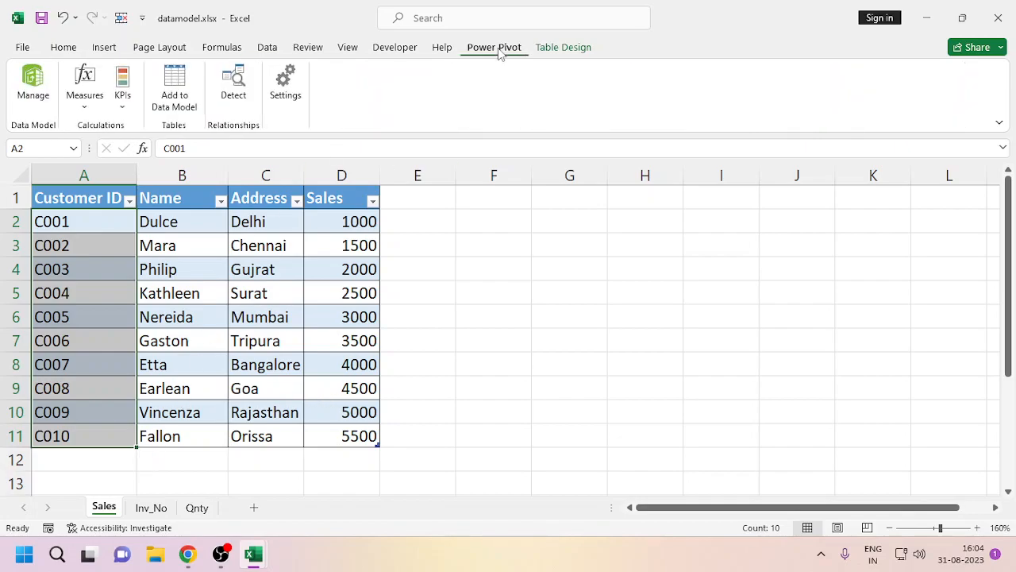
{"action": "left_click_drag", "start_coordinate": [73, 195], "coordinate": [341, 434]}
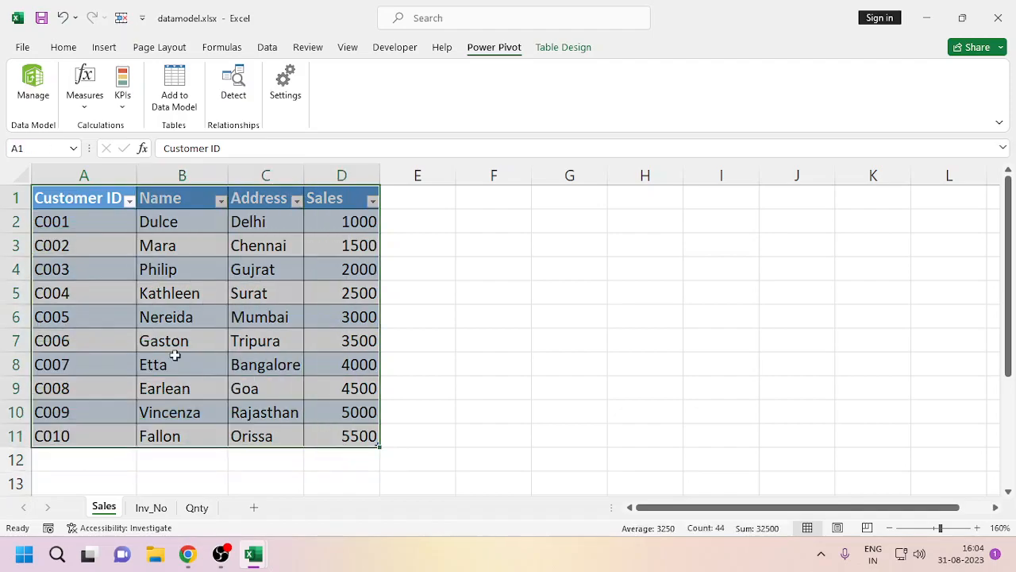
{"action": "left_click", "coordinate": [177, 106]}
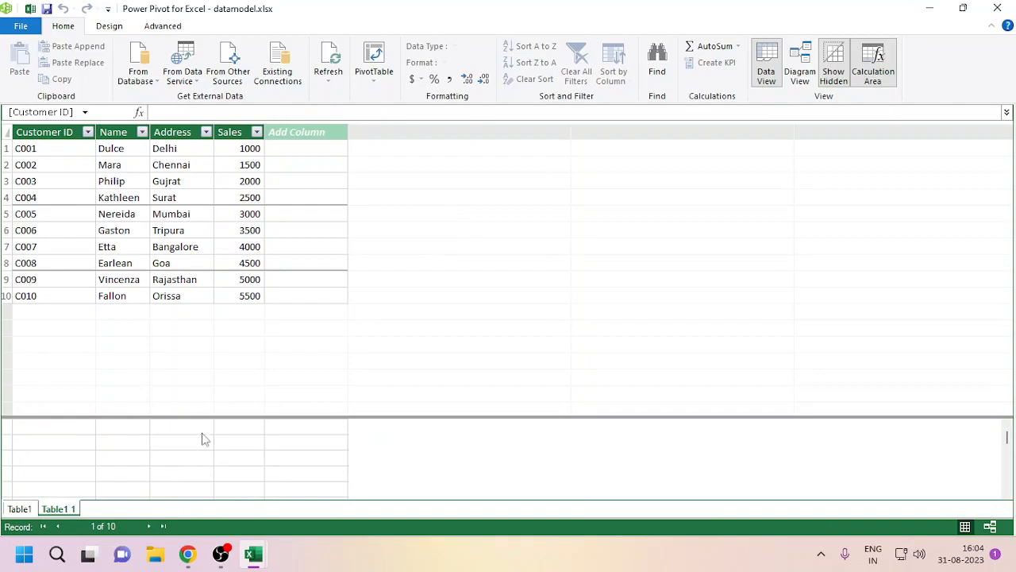
{"action": "left_click", "coordinate": [24, 512]}
{"action": "left_click", "coordinate": [58, 509]}
{"action": "left_click", "coordinate": [20, 509]}
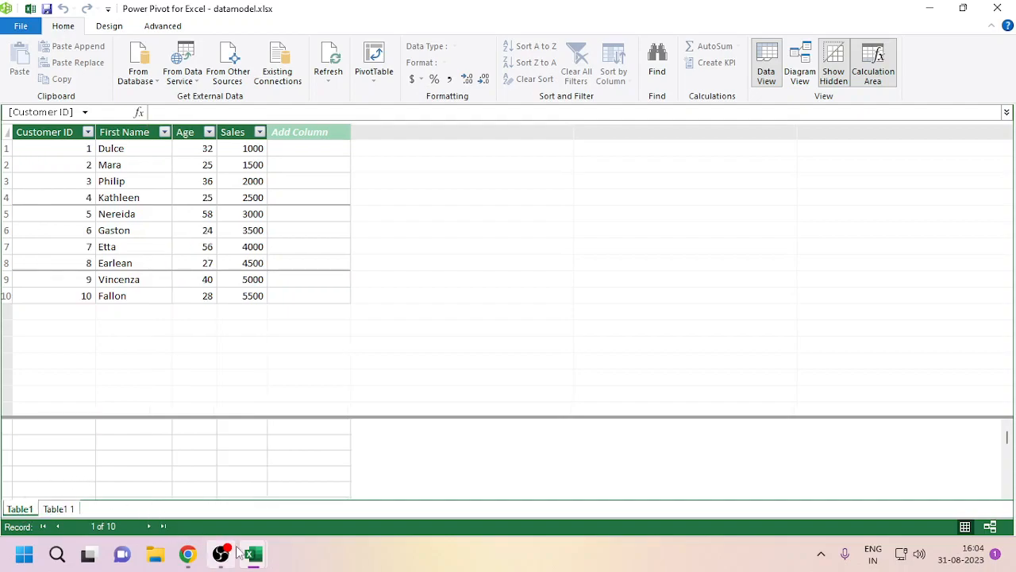
In the datamodel.xlsx workbook, delete the Sales and Table1 queries from the workbook's queries and connections
{"action": "mouse_move", "coordinate": [252, 553]}
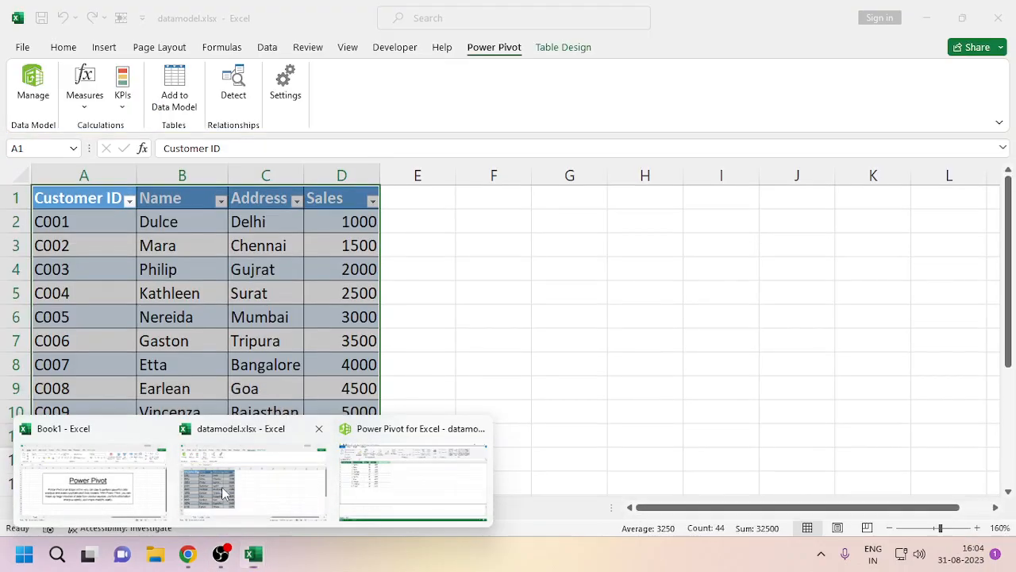
{"action": "left_click", "coordinate": [218, 496]}
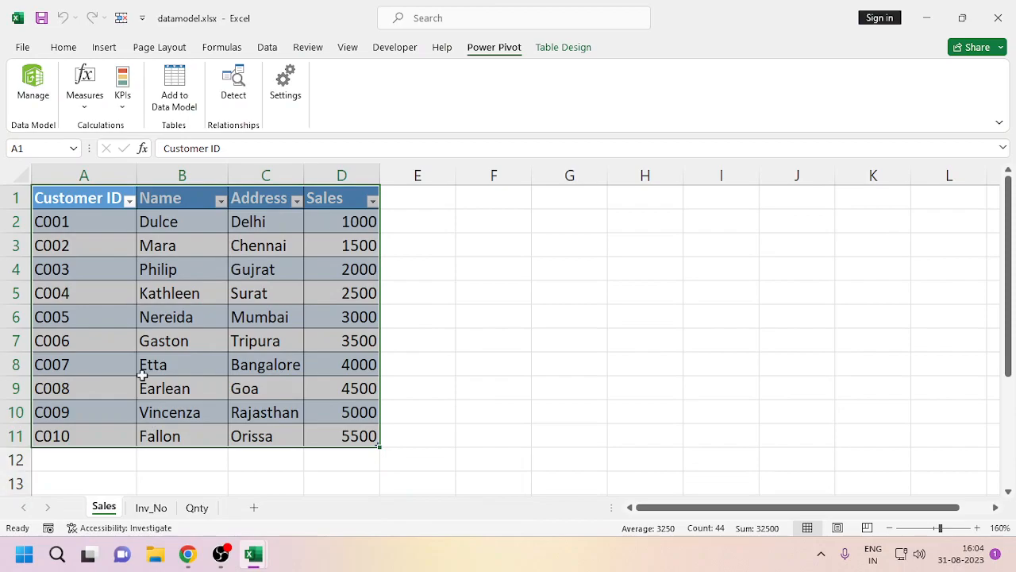
{"action": "left_click", "coordinate": [267, 47]}
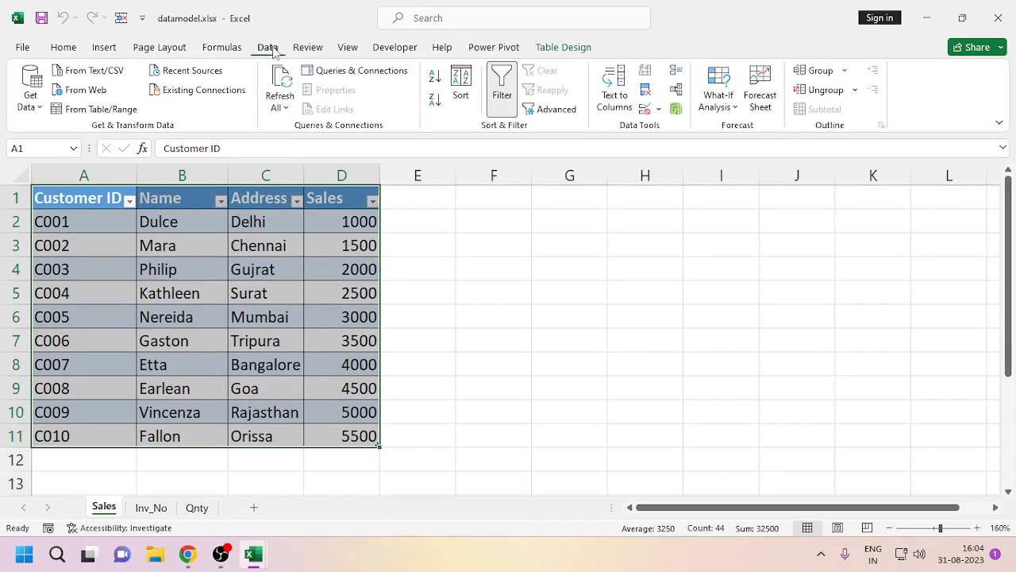
{"action": "left_click", "coordinate": [349, 72]}
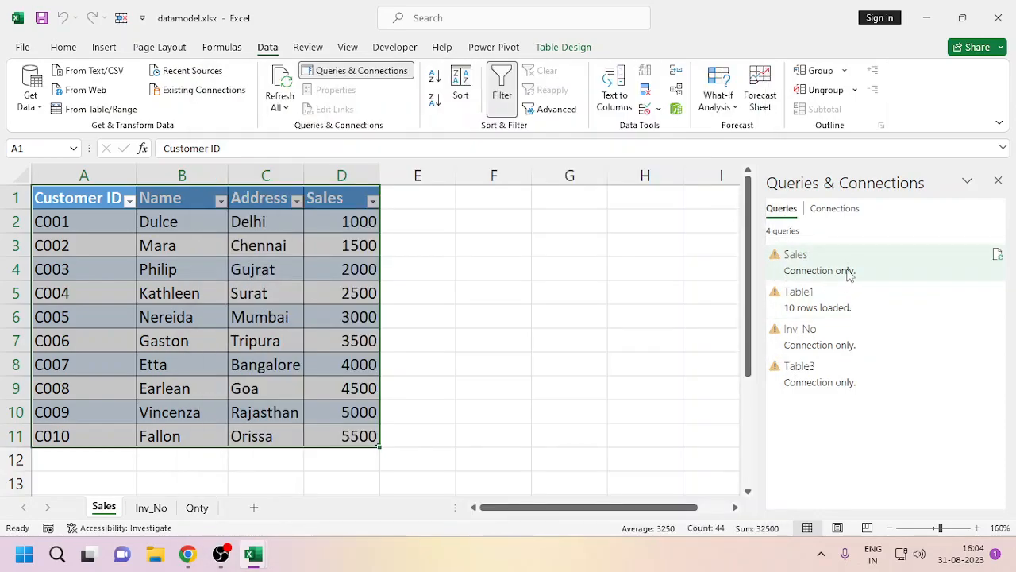
{"action": "right_click", "coordinate": [848, 270]}
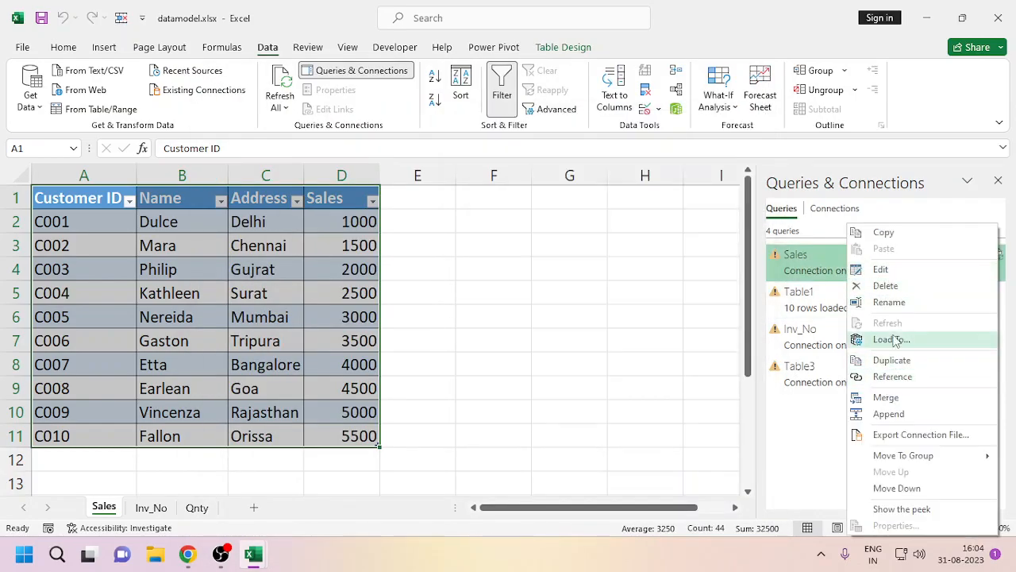
{"action": "left_click", "coordinate": [908, 287]}
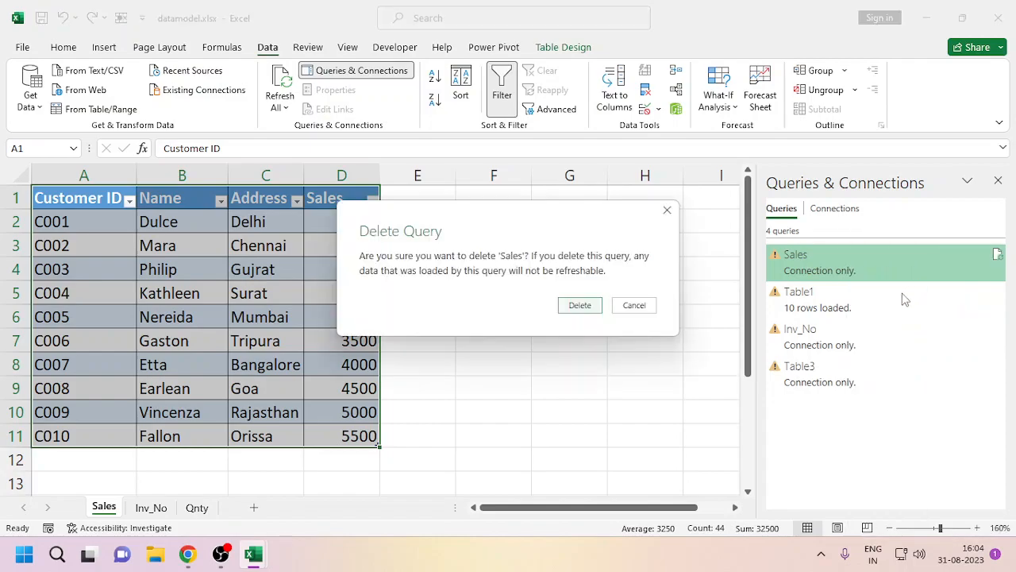
{"action": "left_click", "coordinate": [579, 307]}
{"action": "right_click", "coordinate": [800, 275]}
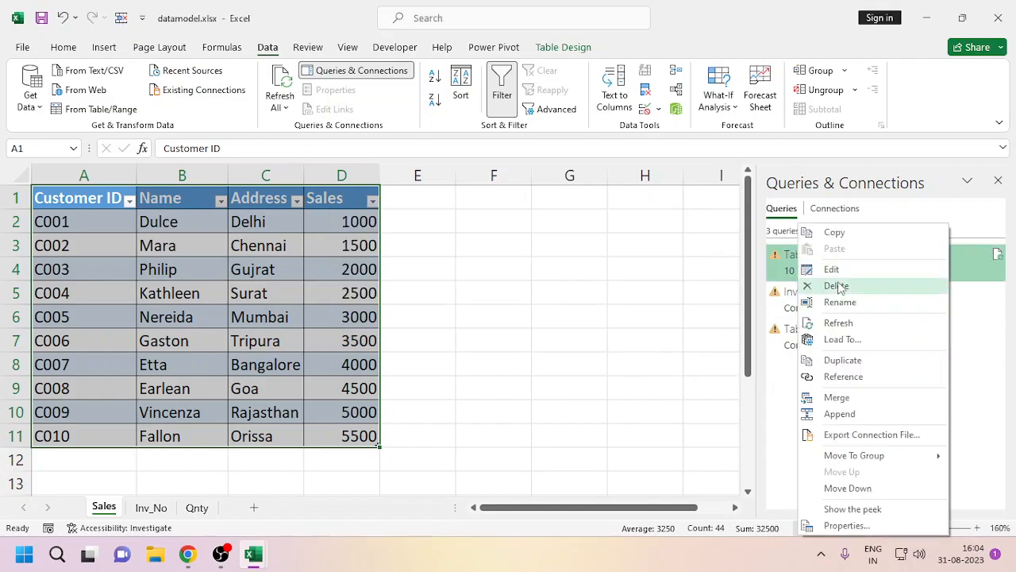
{"action": "left_click", "coordinate": [840, 285]}
{"action": "left_click", "coordinate": [580, 306]}
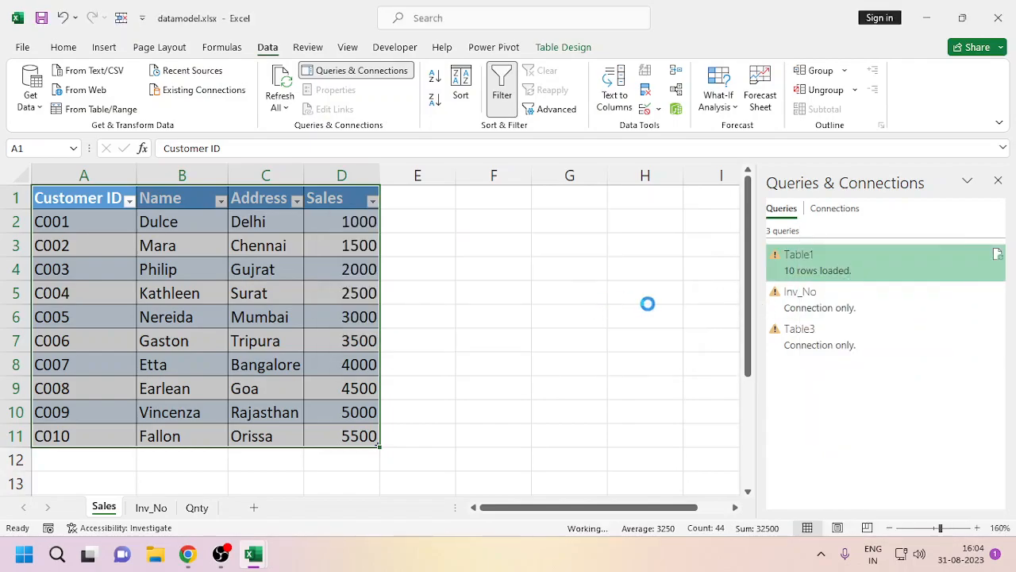
Delete the Inv_No and Table3 queries and close the list of queries and connections
{"action": "right_click", "coordinate": [818, 274]}
{"action": "left_click", "coordinate": [854, 285]}
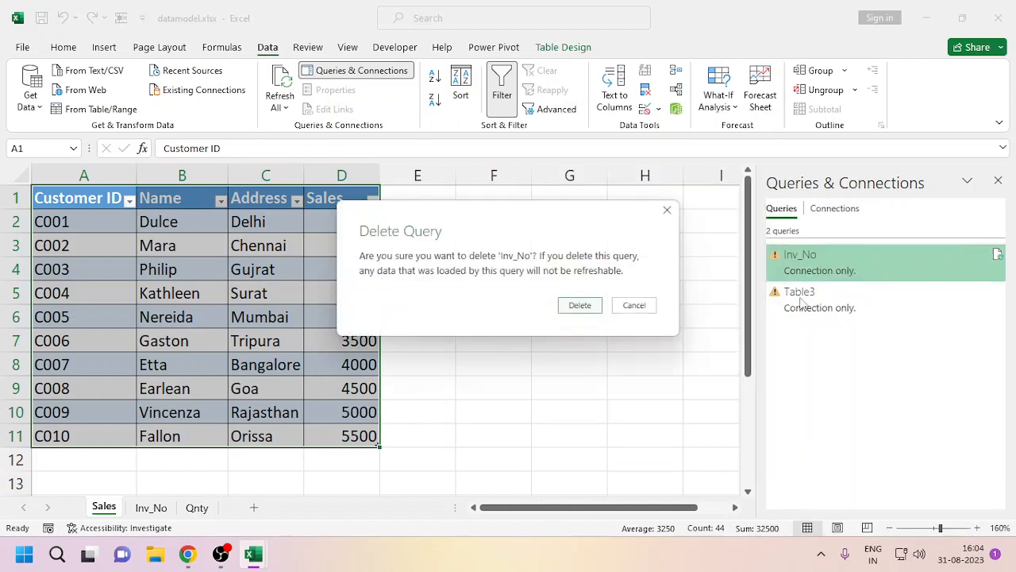
{"action": "left_click", "coordinate": [582, 307]}
{"action": "right_click", "coordinate": [813, 272]}
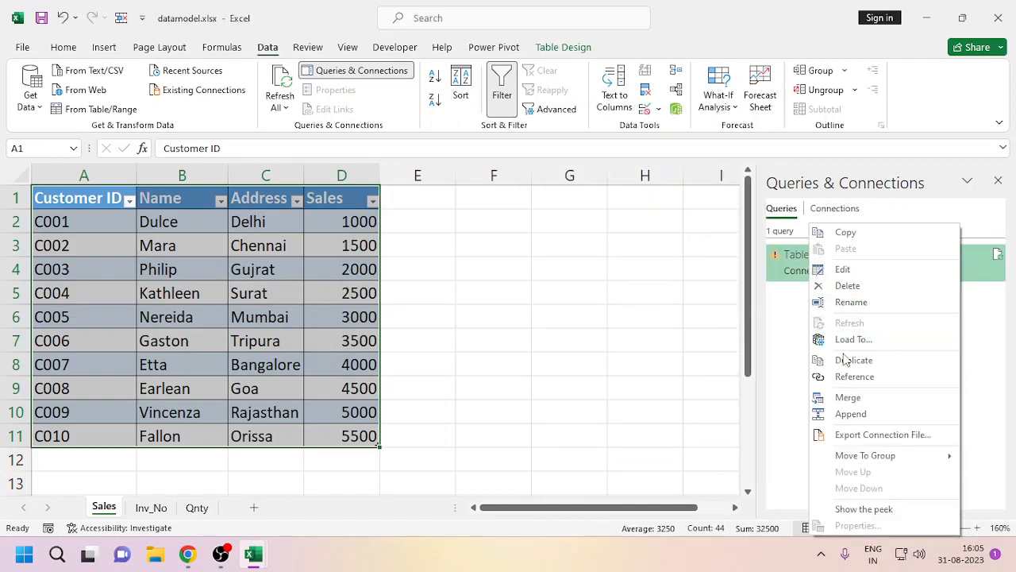
{"action": "left_click", "coordinate": [847, 287]}
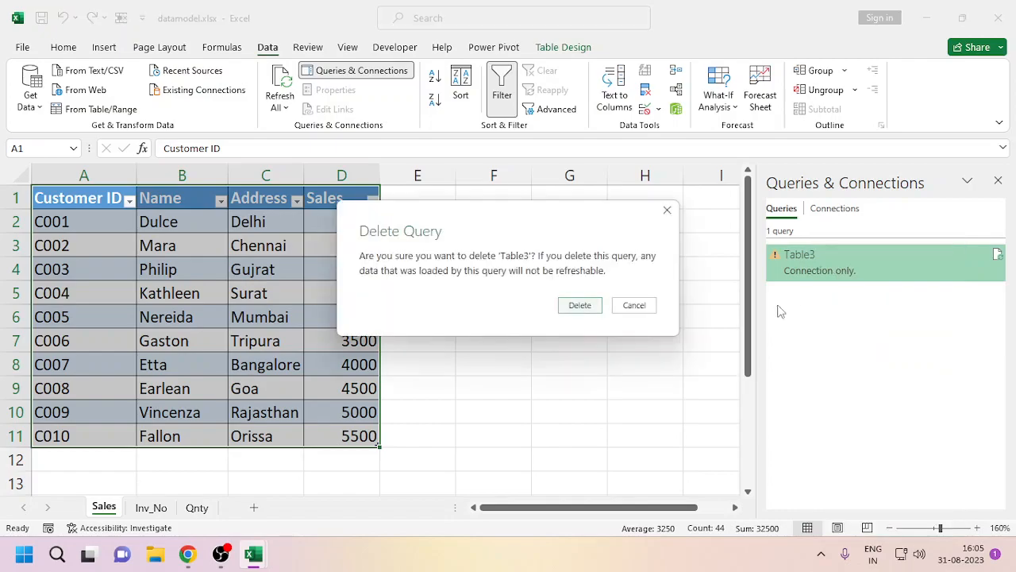
{"action": "left_click", "coordinate": [579, 306]}
{"action": "left_click", "coordinate": [998, 181]}
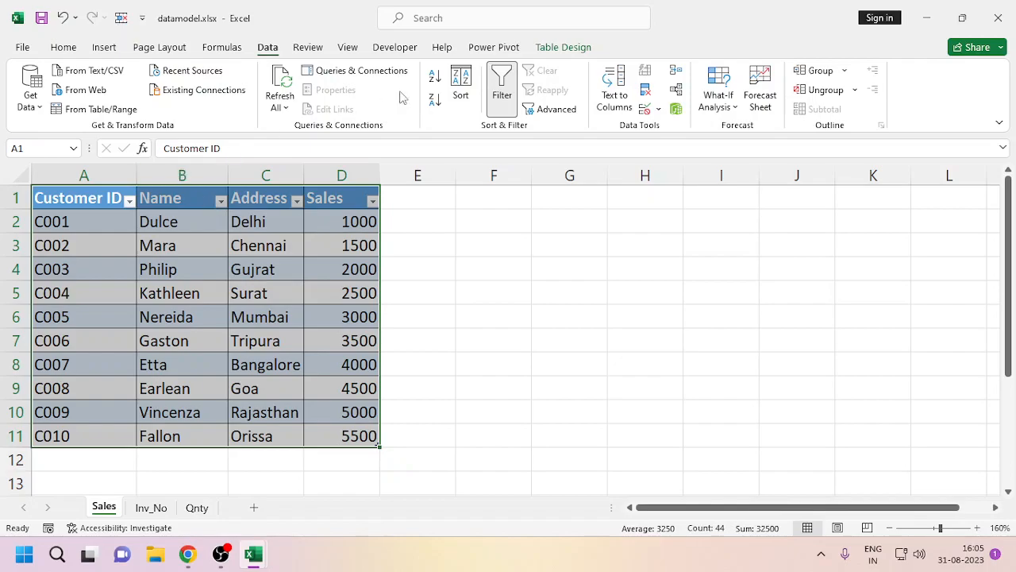
Try adding the Sales sheet's table to the data model again and rename the model's Table1 1 as Sales
{"action": "left_click", "coordinate": [494, 49]}
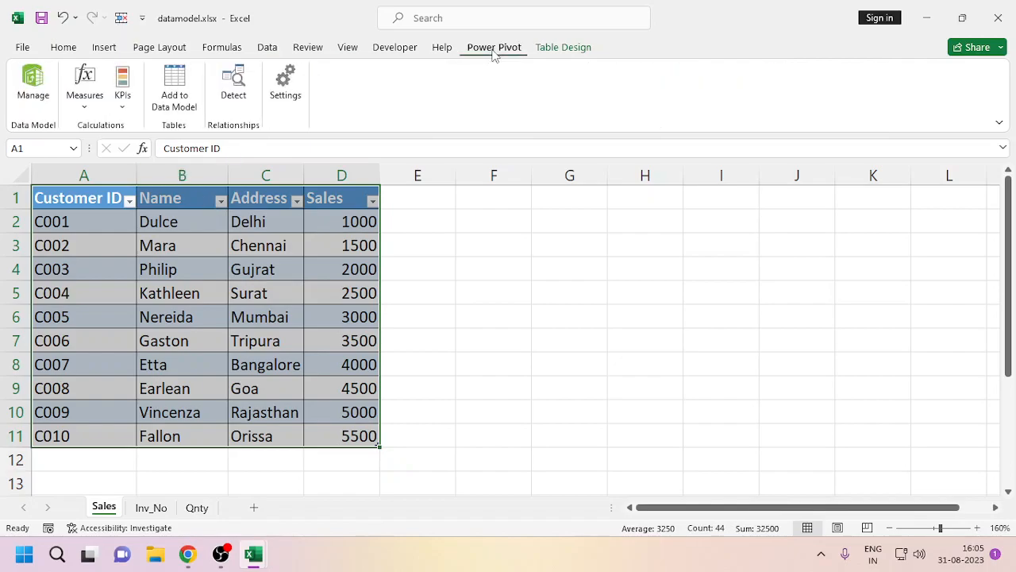
{"action": "left_click", "coordinate": [176, 107]}
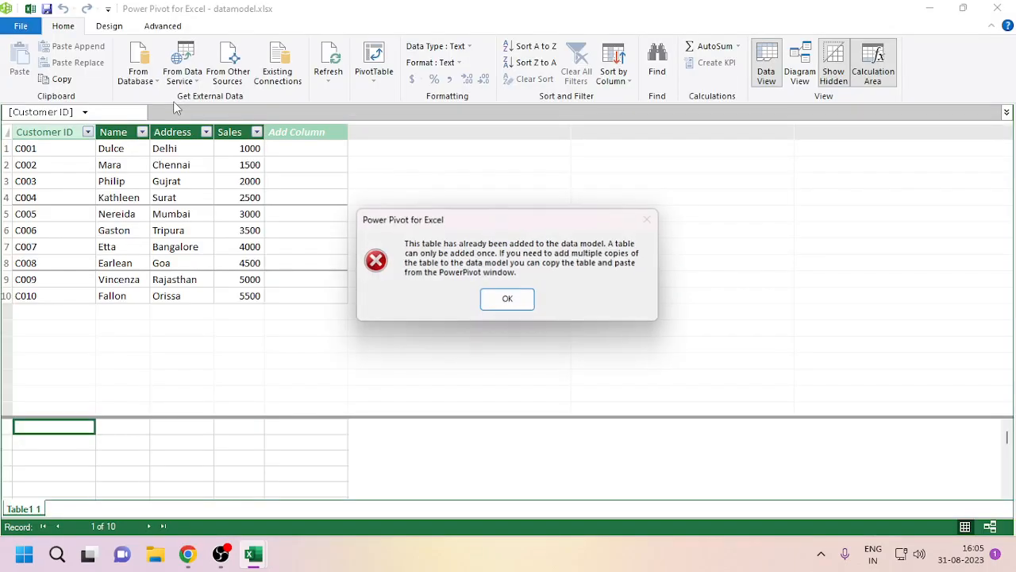
{"action": "left_click", "coordinate": [508, 299]}
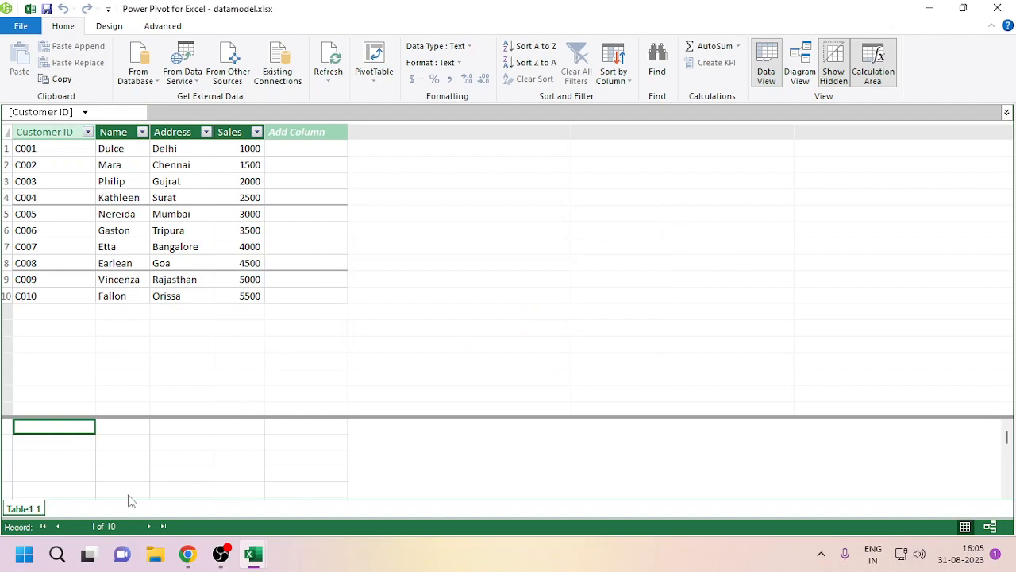
{"action": "right_click", "coordinate": [22, 512]}
{"action": "left_click", "coordinate": [77, 439]}
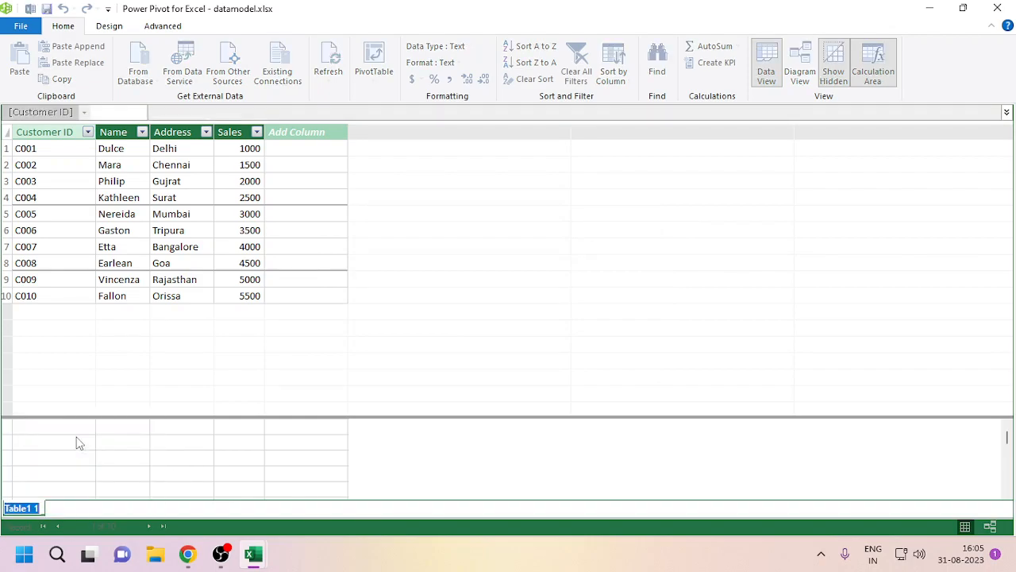
{"action": "type", "text": "S"}
{"action": "key", "text": "Return"}
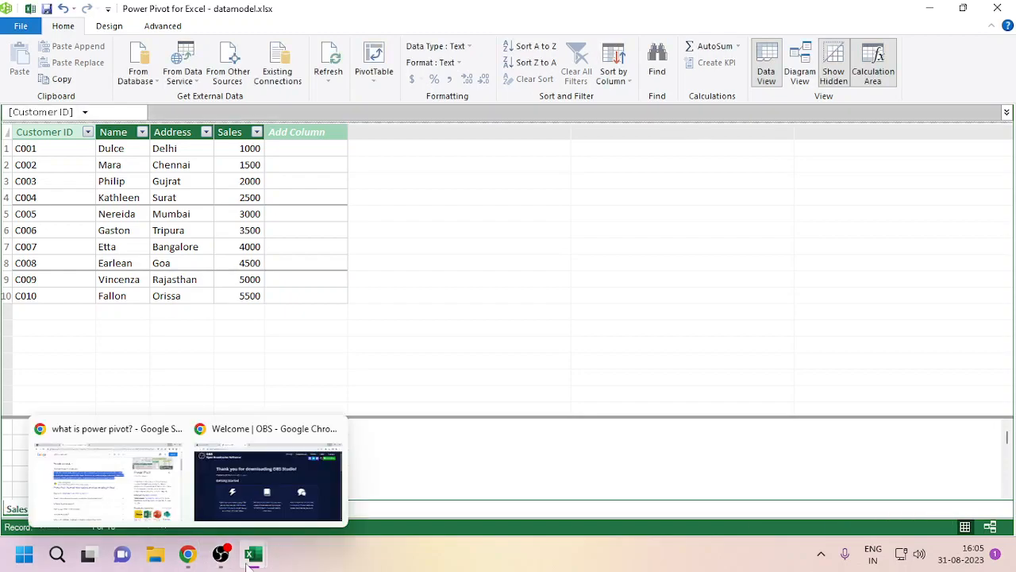
Add the Inv_No sheet's table A1:C11 to the data model and rename it as Inv in Power Pivot
{"action": "mouse_move", "coordinate": [252, 560]}
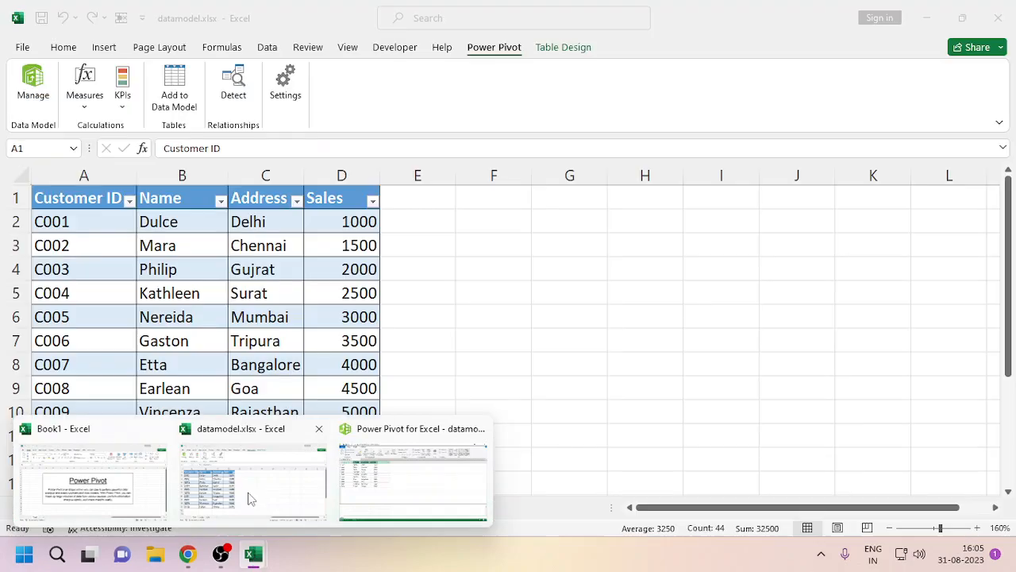
{"action": "left_click", "coordinate": [249, 492]}
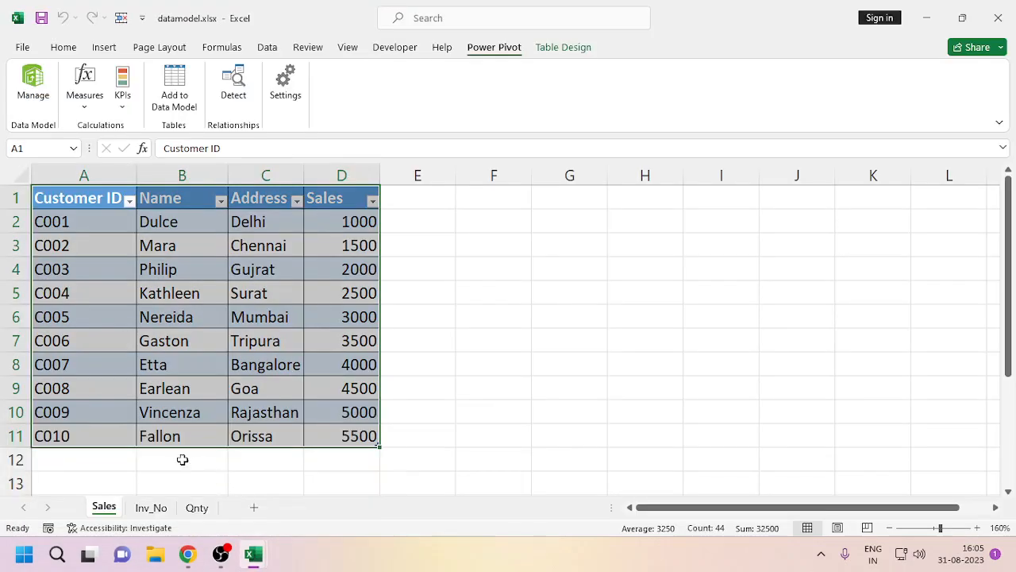
{"action": "left_click", "coordinate": [150, 508]}
{"action": "left_click_drag", "start_coordinate": [73, 196], "coordinate": [272, 407]}
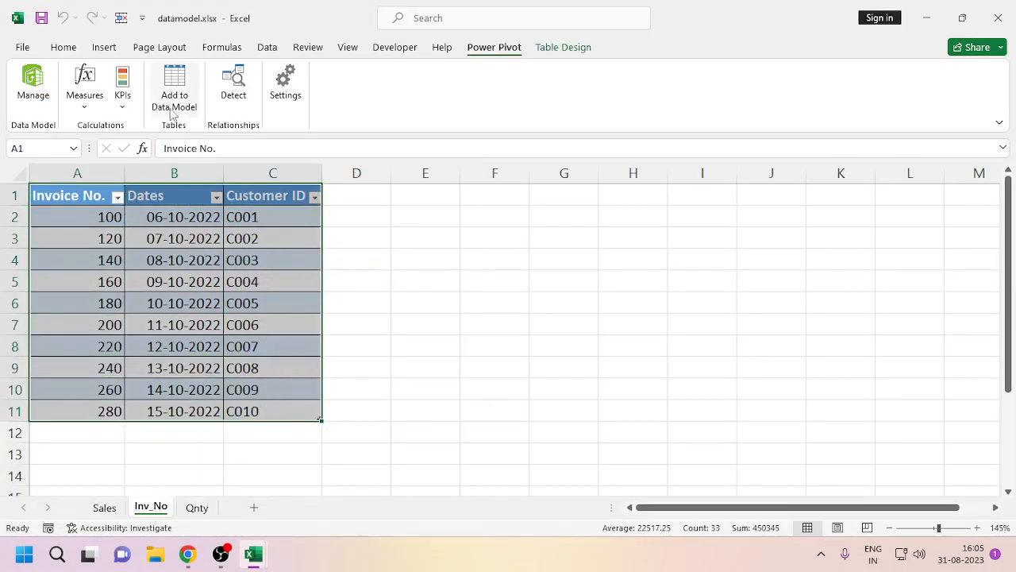
{"action": "left_click", "coordinate": [175, 85]}
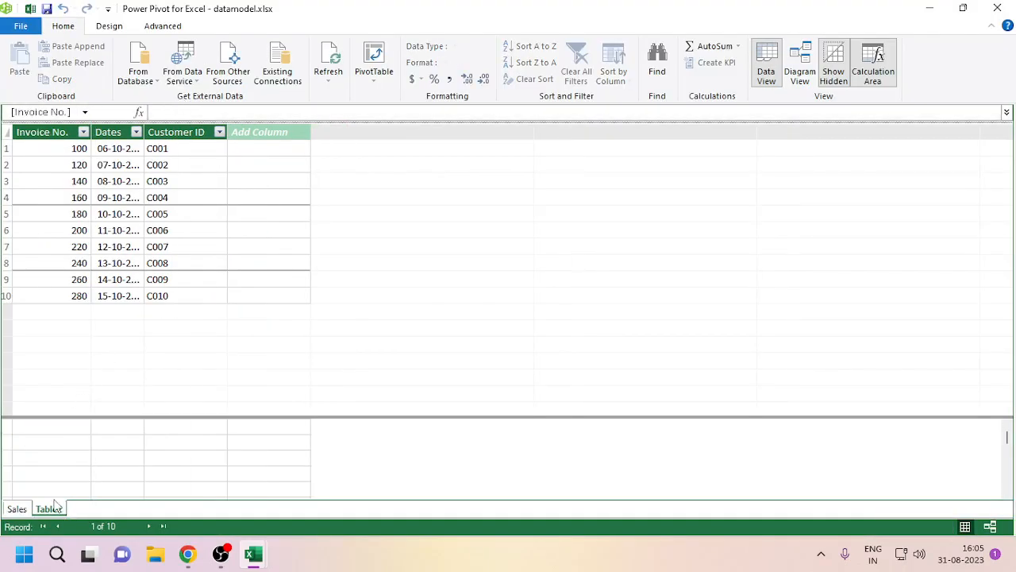
{"action": "right_click", "coordinate": [53, 512]}
{"action": "left_click", "coordinate": [101, 433]}
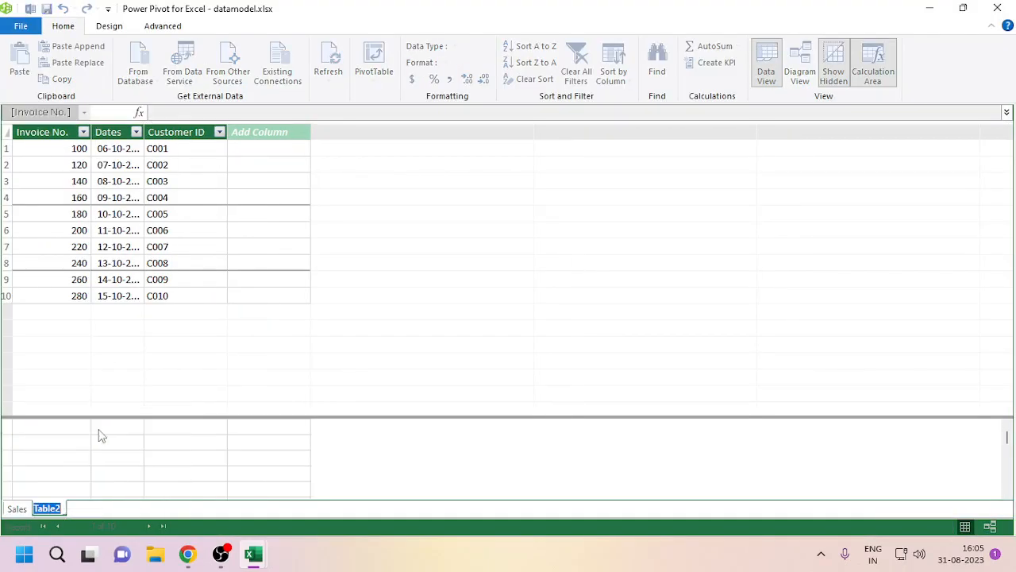
{"action": "type", "text": "I"}
Add the Qnty sheet's table A1:C11 to the data model and rename it as Qnty in Power Pivot
{"action": "mouse_move", "coordinate": [254, 560]}
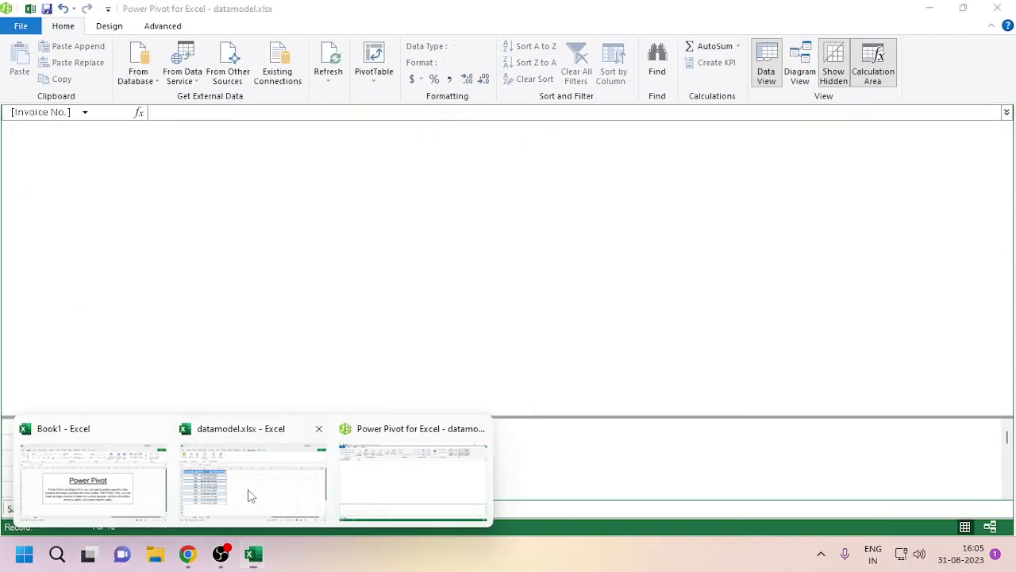
{"action": "left_click", "coordinate": [249, 495]}
{"action": "left_click", "coordinate": [205, 507]}
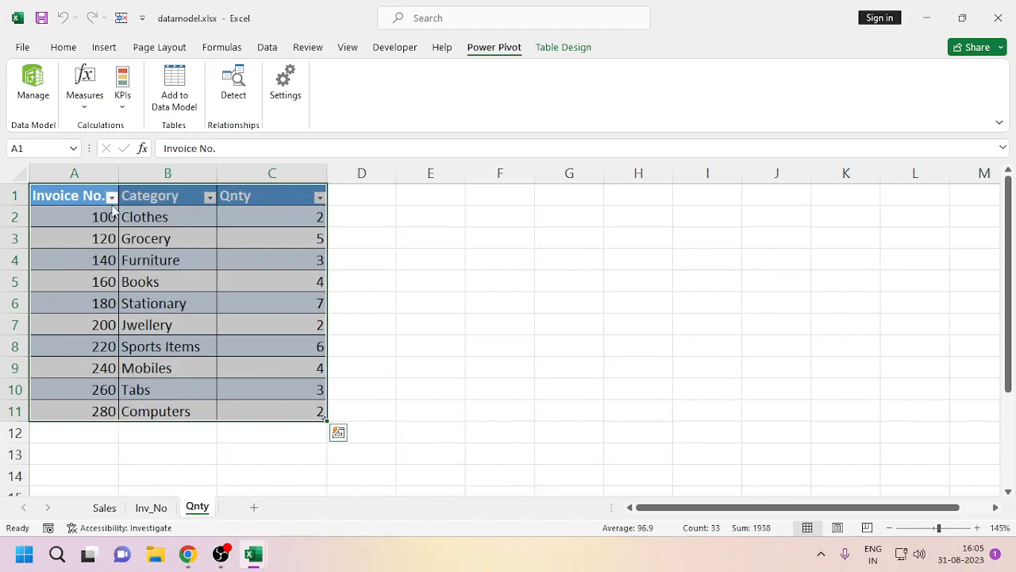
{"action": "left_click", "coordinate": [179, 101]}
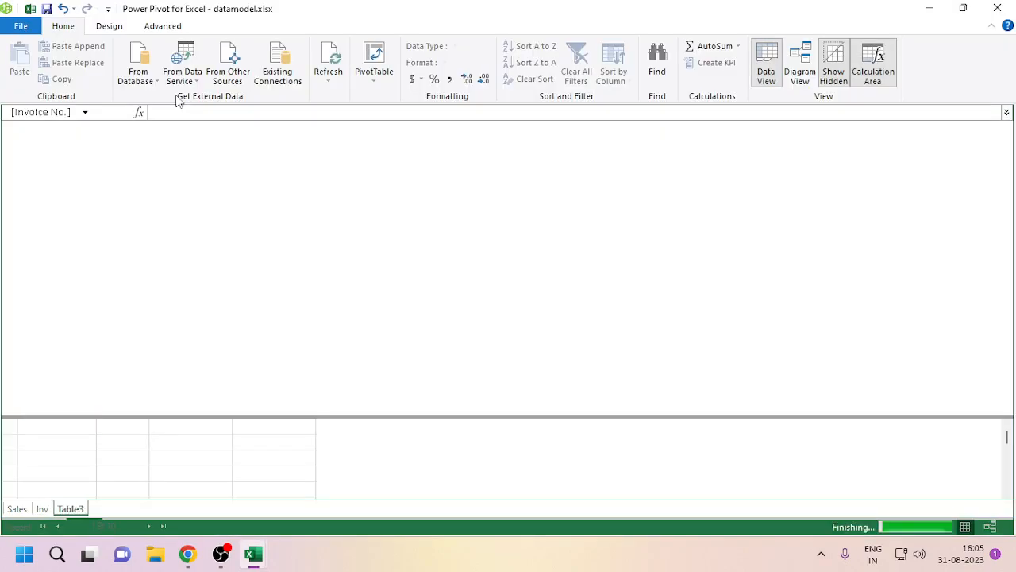
{"action": "right_click", "coordinate": [75, 512]}
{"action": "left_click", "coordinate": [116, 437]}
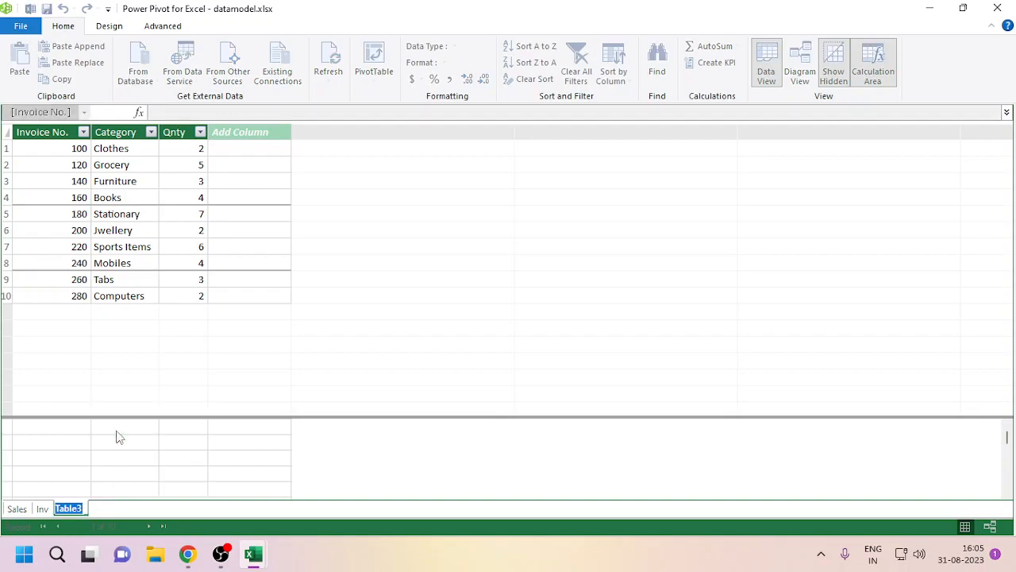
{"action": "type", "text": "Qnty"}
{"action": "left_click", "coordinate": [257, 401]}
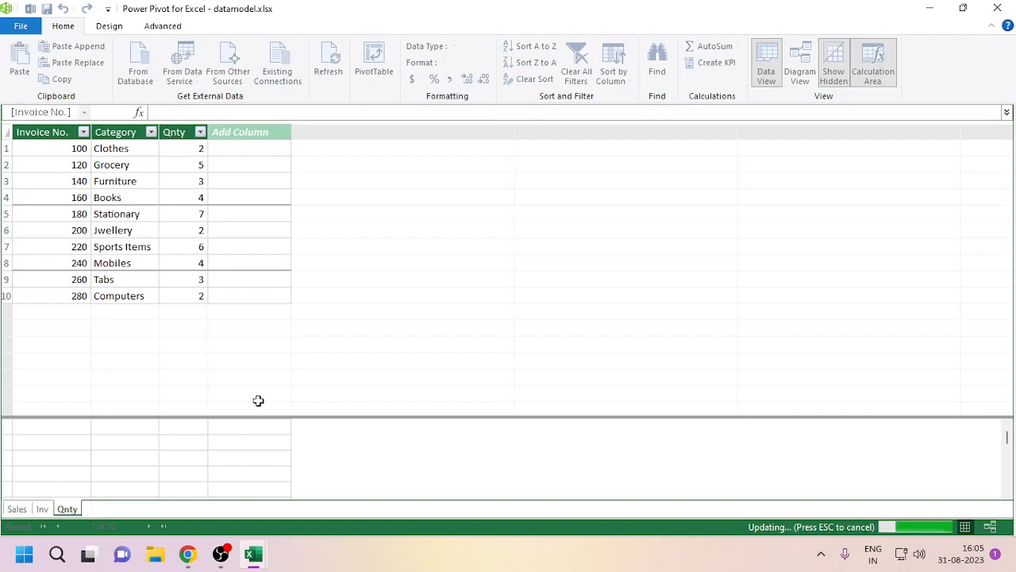
Review the contents of the Sales, Inv and Qnty tables in the Power Pivot data model
{"action": "left_click", "coordinate": [17, 509]}
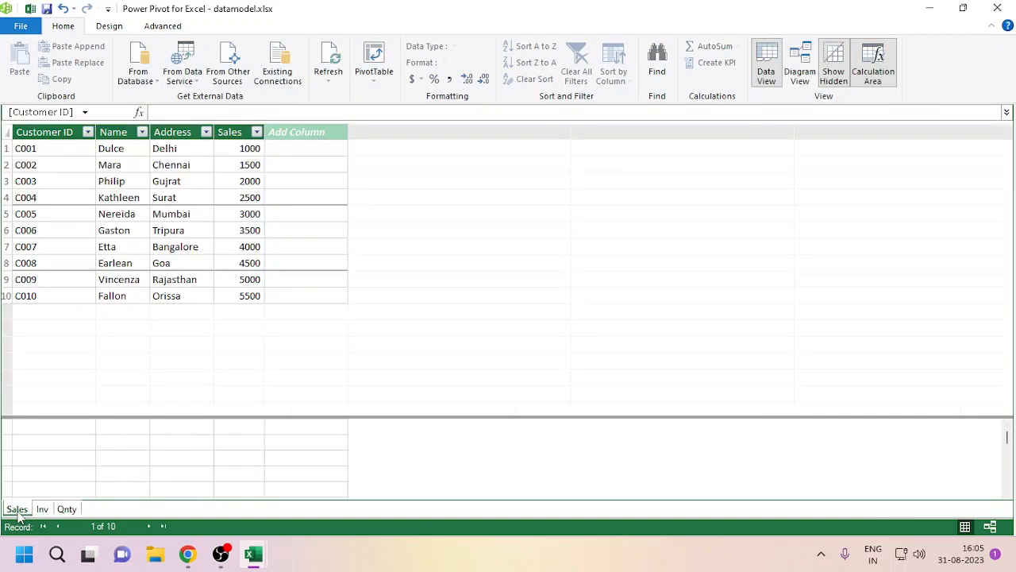
{"action": "left_click", "coordinate": [42, 510]}
{"action": "left_click", "coordinate": [67, 509]}
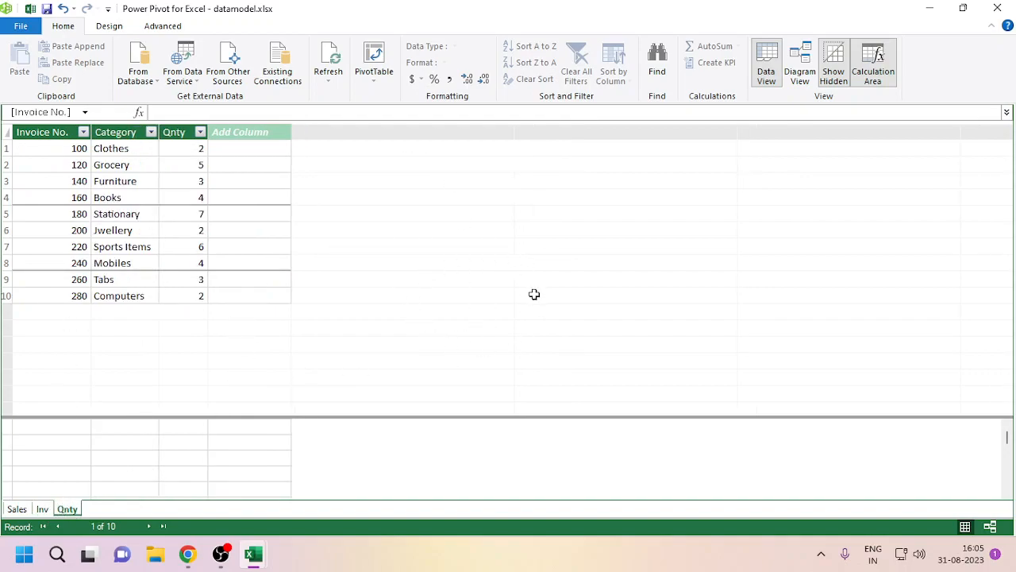
{"action": "left_click", "coordinate": [15, 510]}
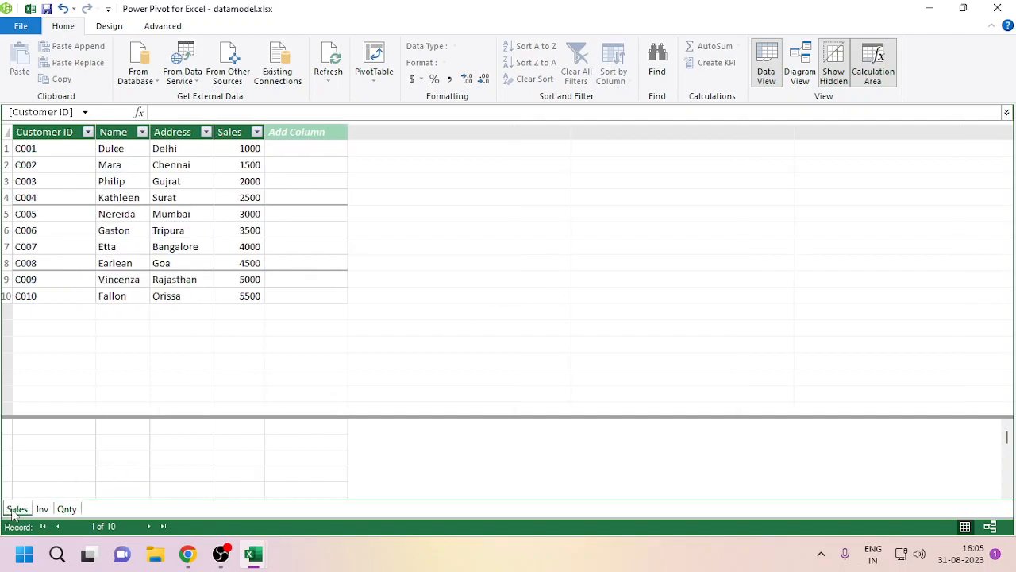
{"action": "left_click", "coordinate": [42, 509]}
{"action": "left_click", "coordinate": [67, 510]}
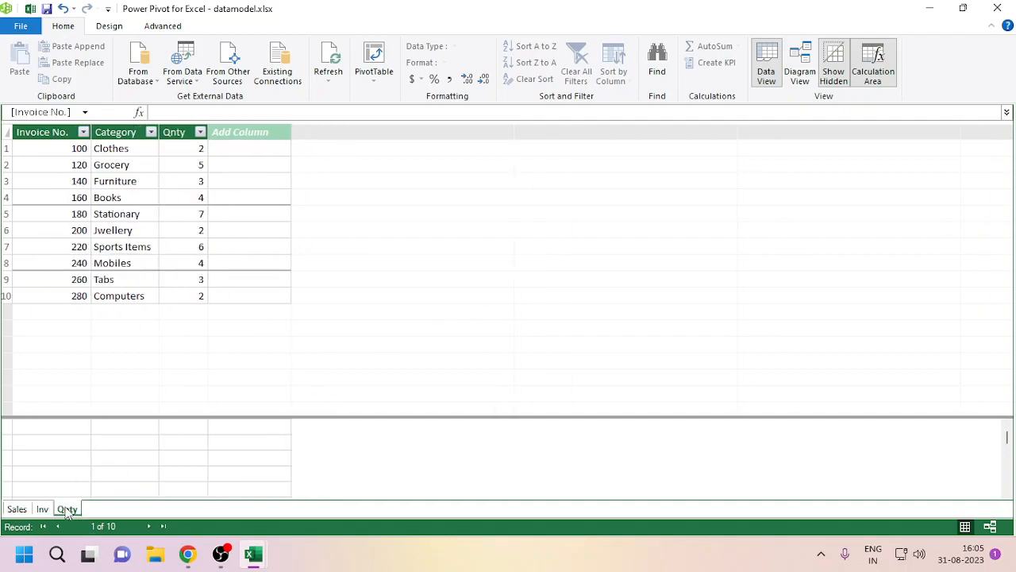
{"action": "left_click", "coordinate": [16, 510]}
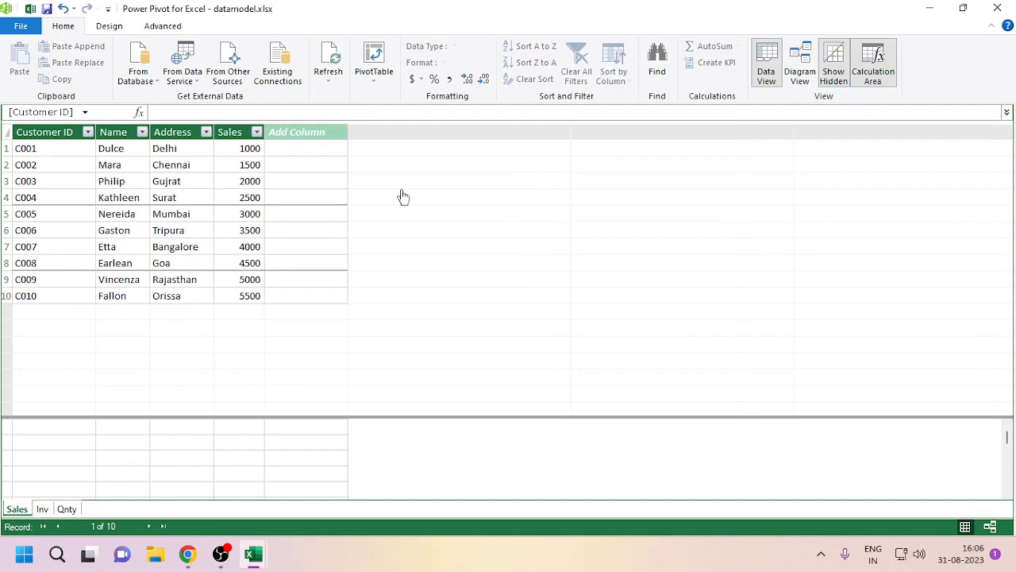
In the diagram view, relate Sales to Inv through Customer ID and Inv to Qnty through Invoice No
{"action": "left_click", "coordinate": [801, 78]}
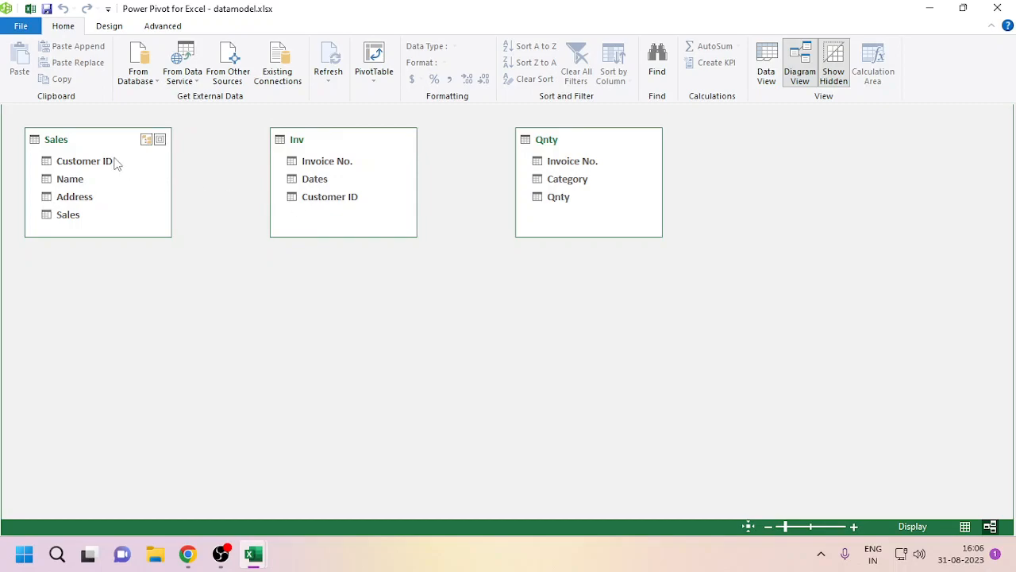
{"action": "left_click_drag", "start_coordinate": [115, 162], "coordinate": [295, 203]}
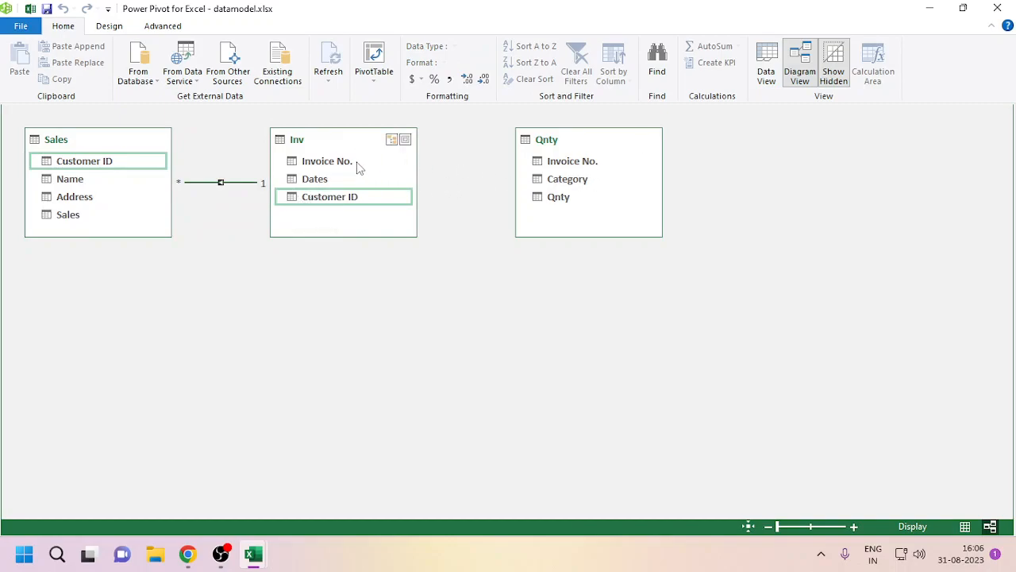
{"action": "left_click_drag", "start_coordinate": [355, 162], "coordinate": [548, 168]}
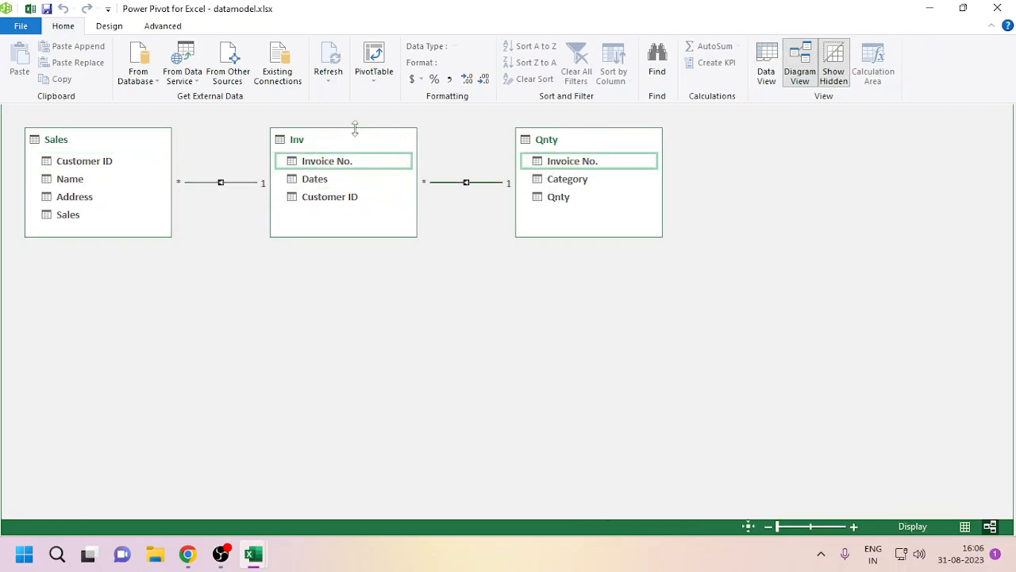
Move the Inv table below Sales and Qnty in the diagram, and create a PivotTable from the data model on a new worksheet
{"action": "left_click_drag", "start_coordinate": [352, 142], "coordinate": [353, 301]}
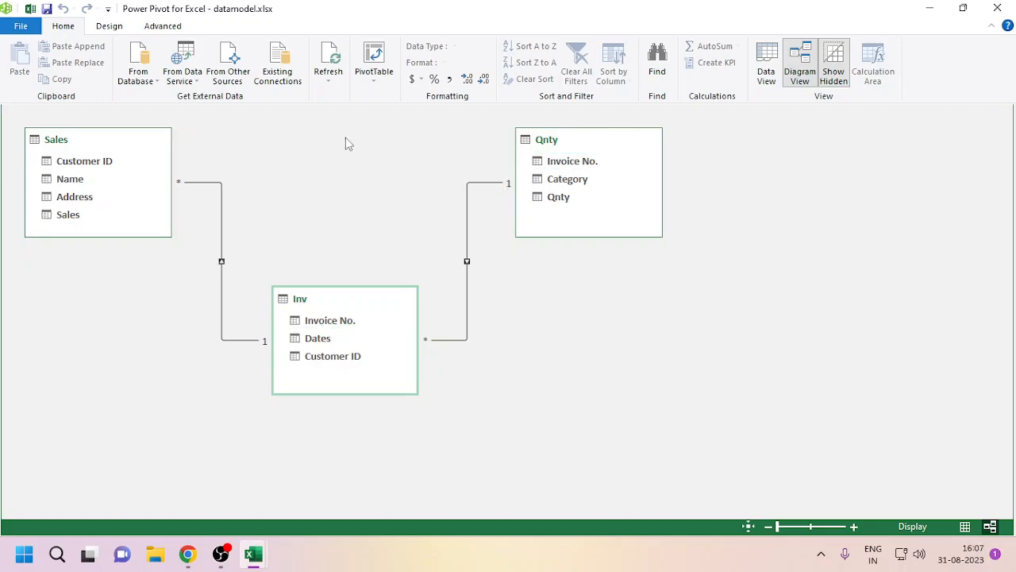
{"action": "left_click", "coordinate": [376, 62]}
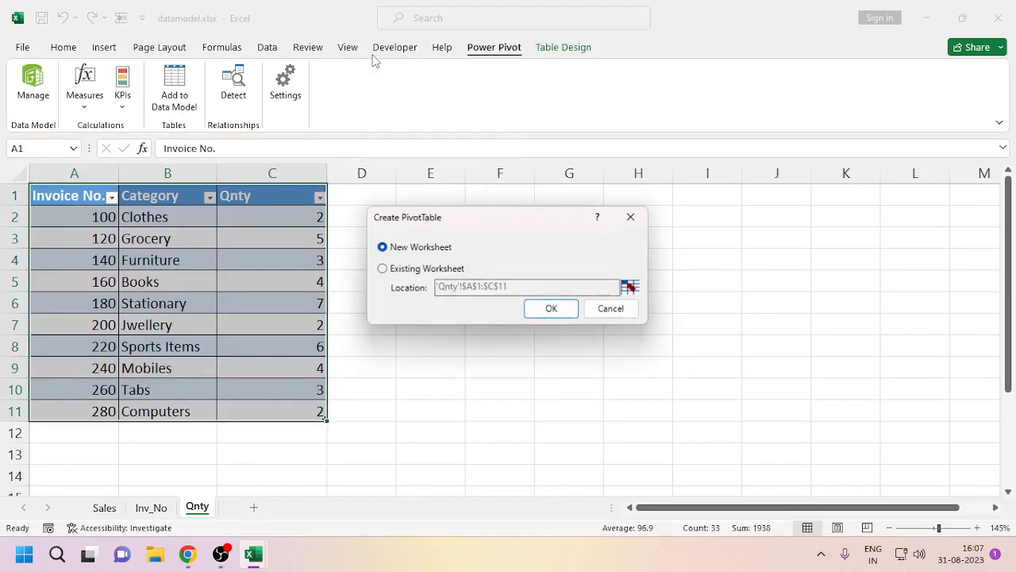
{"action": "left_click", "coordinate": [556, 311]}
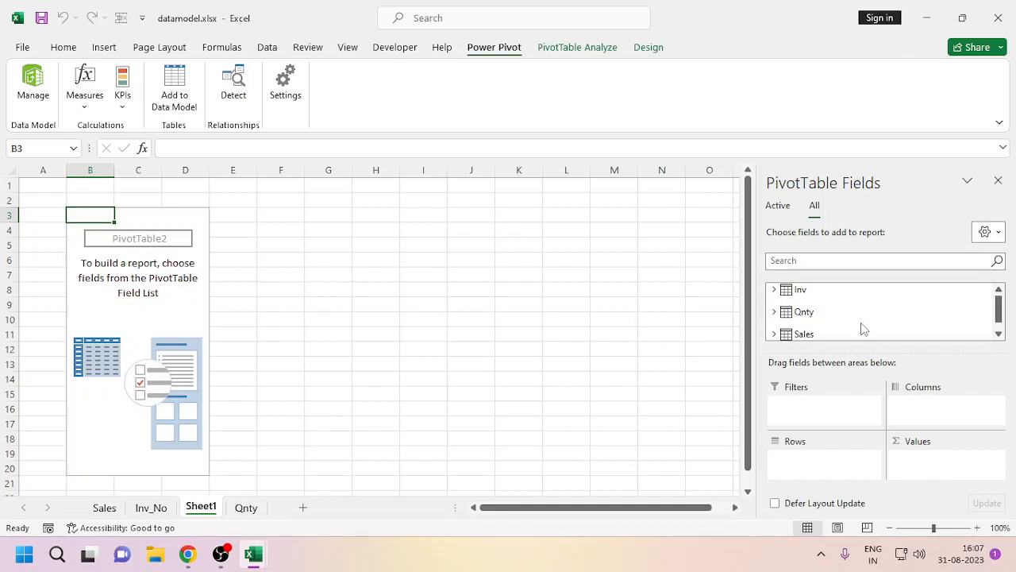
Add Customer ID from the Inv table to the PivotTable's rows
{"action": "left_click", "coordinate": [801, 292]}
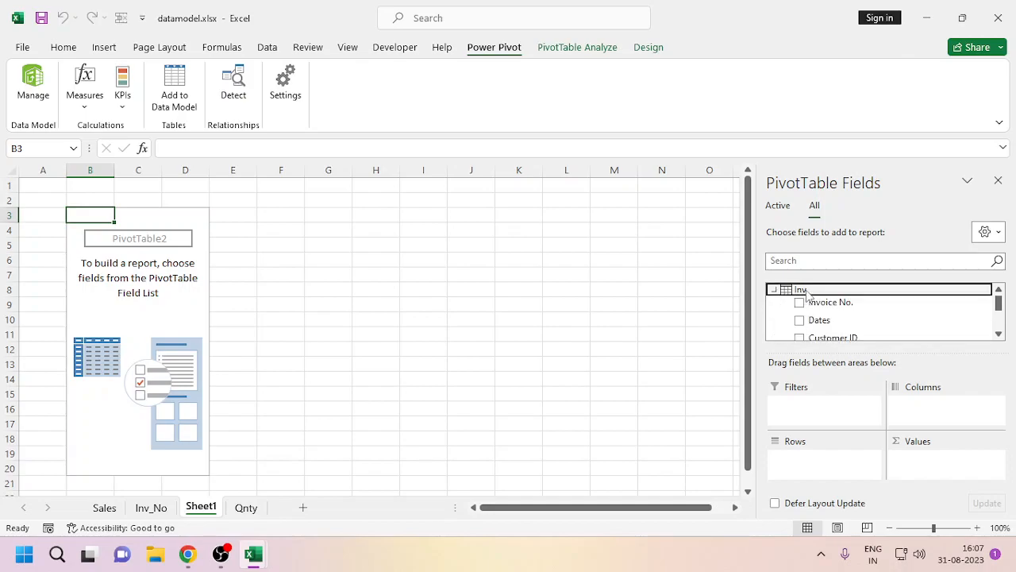
{"action": "scroll", "coordinate": [828, 301], "scroll_direction": "down", "scroll_amount": 1}
{"action": "scroll", "coordinate": [828, 301], "scroll_direction": "up", "scroll_amount": 1}
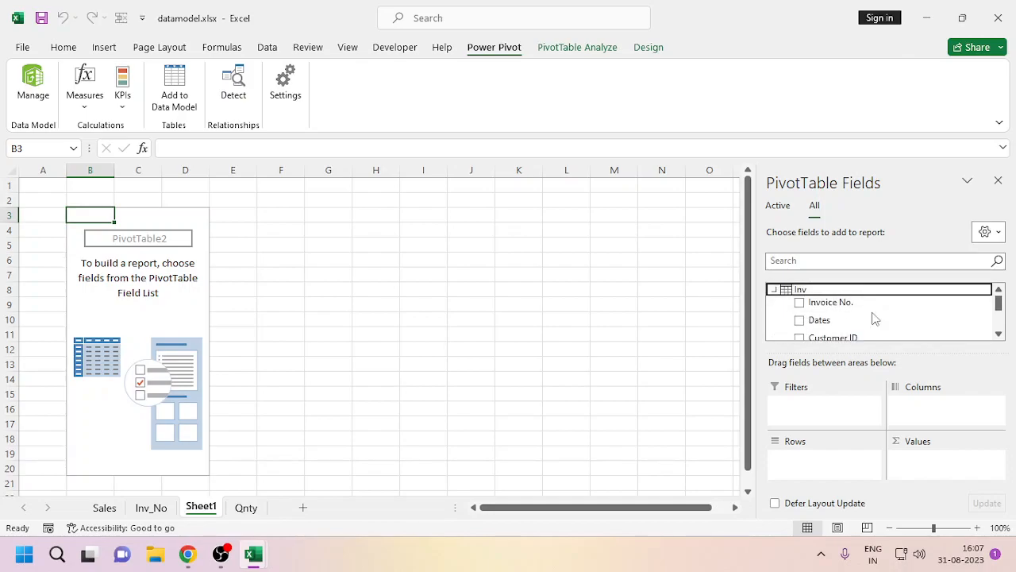
{"action": "scroll", "coordinate": [849, 326], "scroll_direction": "down", "scroll_amount": 1}
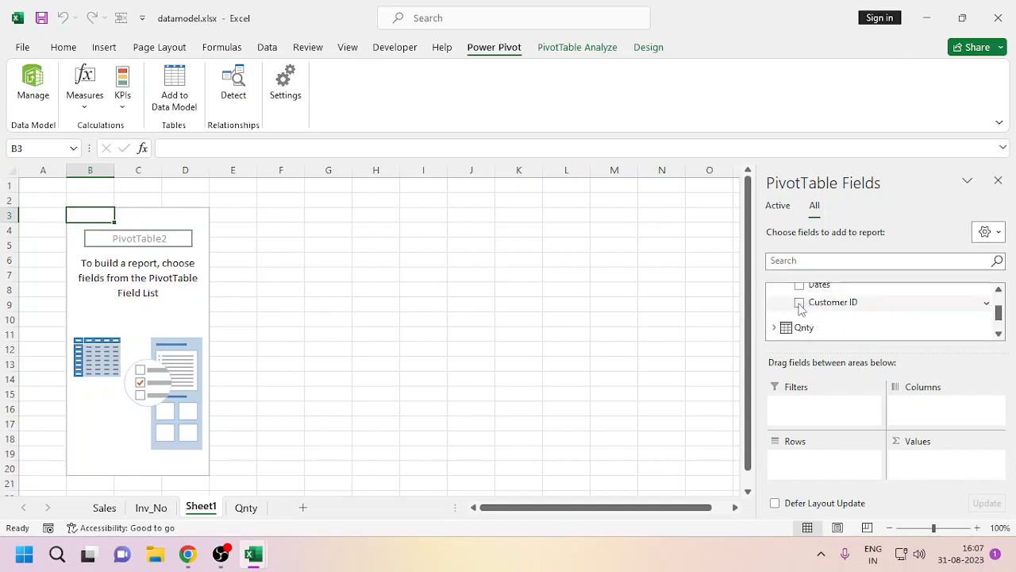
{"action": "left_click", "coordinate": [799, 304]}
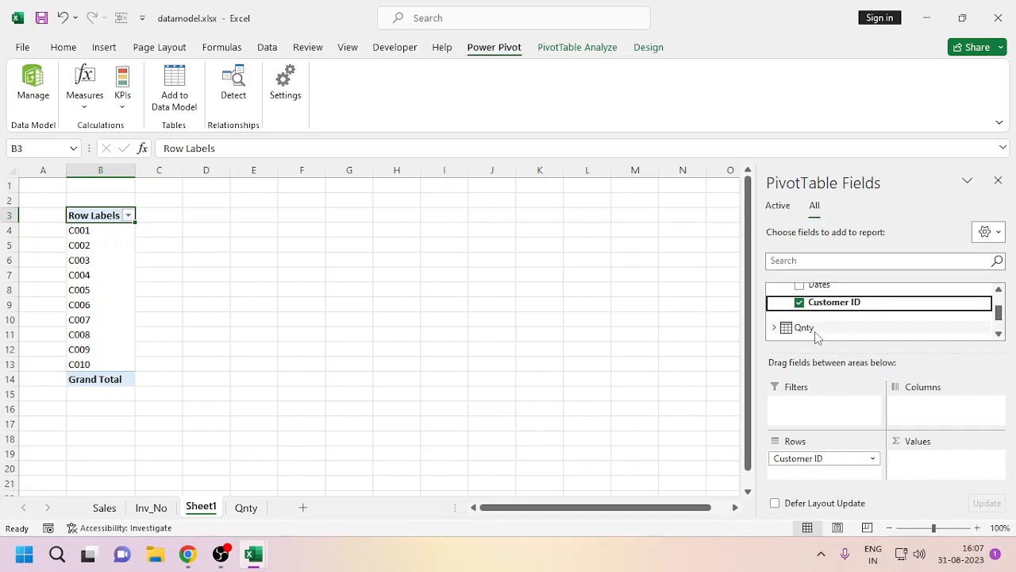
Add the Sales field from the Sales table to the PivotTable's values as a sum
{"action": "left_click", "coordinate": [999, 334]}
{"action": "left_click", "coordinate": [999, 334]}
{"action": "left_click", "coordinate": [805, 326]}
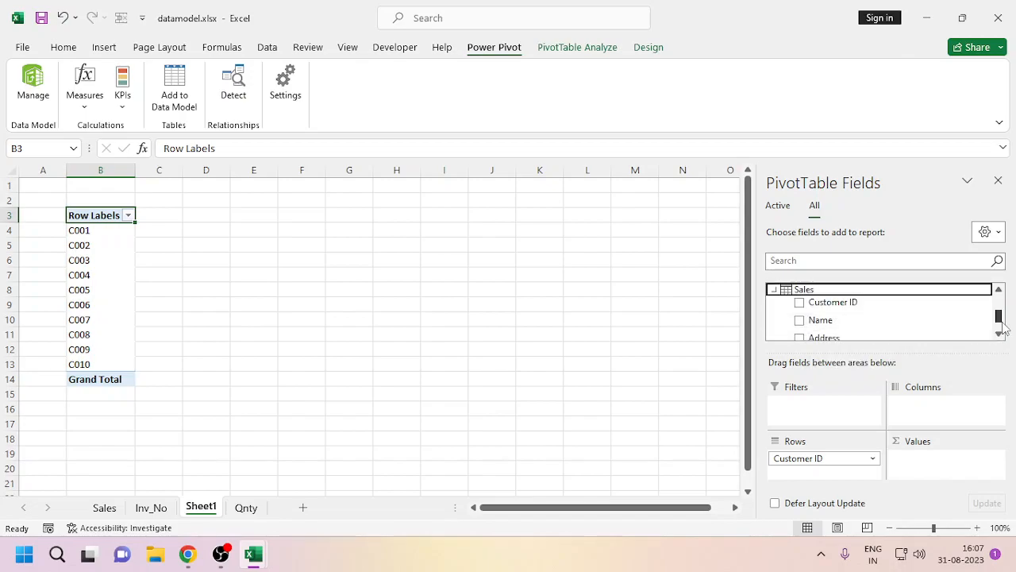
{"action": "left_click_drag", "start_coordinate": [1002, 323], "coordinate": [1001, 330]}
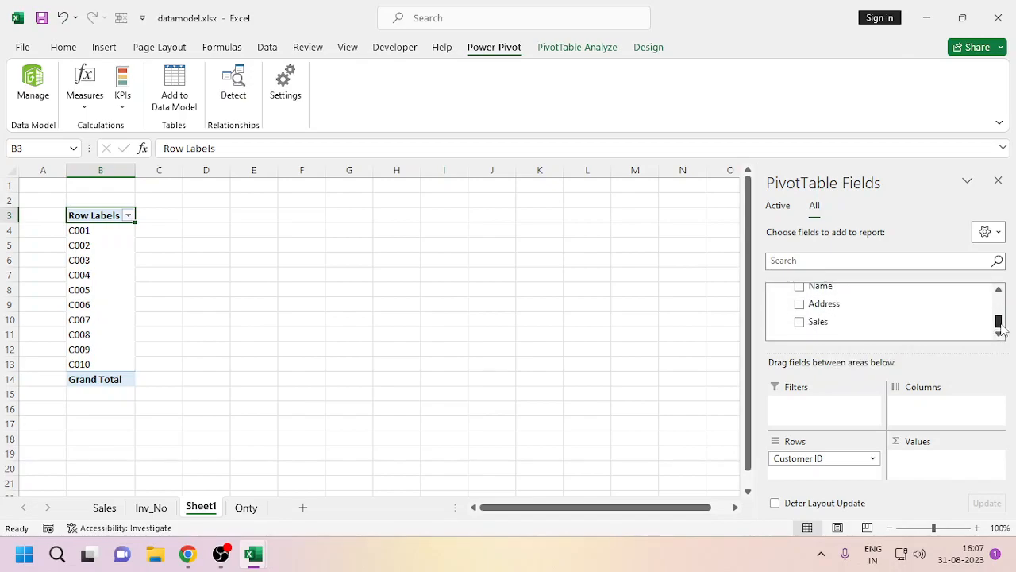
{"action": "left_click", "coordinate": [799, 321]}
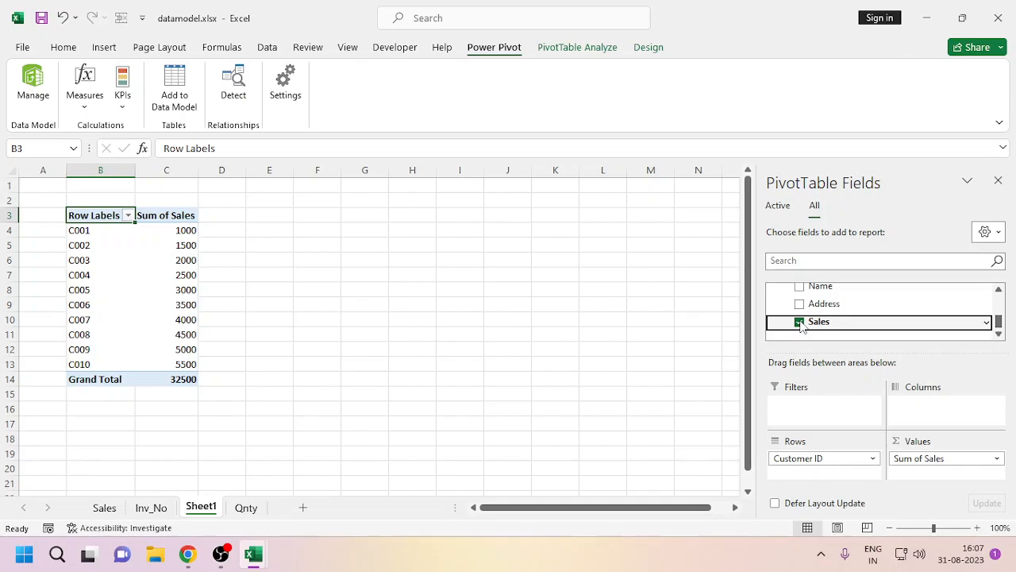
Add Category from the Qnty table to the PivotTable and place it in the columns area
{"action": "mouse_move", "coordinate": [998, 322]}
{"action": "left_mouse_down"}
{"action": "mouse_move", "coordinate": [1005, 310]}
{"action": "mouse_move", "coordinate": [1006, 332]}
{"action": "left_mouse_up"}
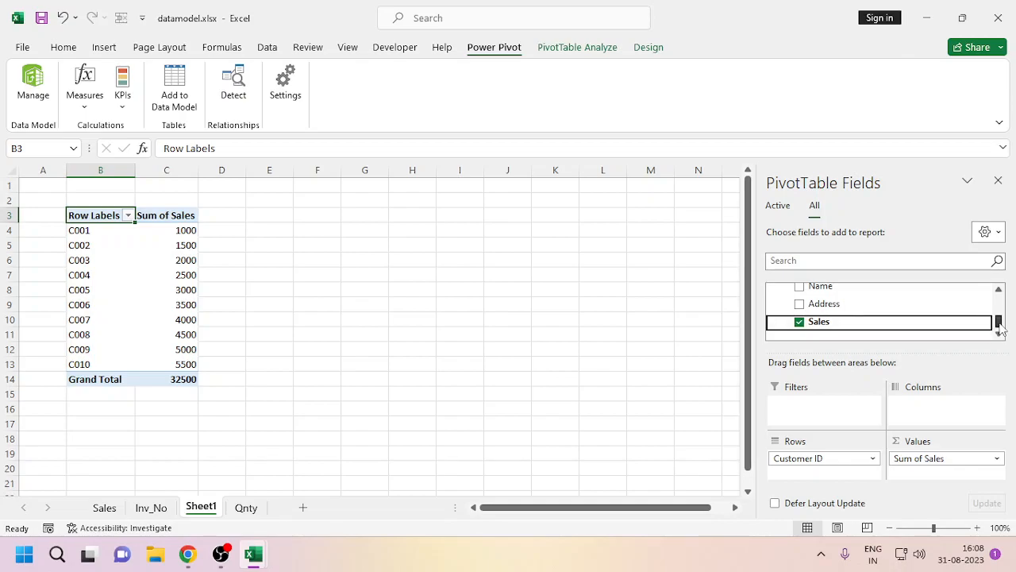
{"action": "left_click_drag", "start_coordinate": [1006, 328], "coordinate": [1004, 314]}
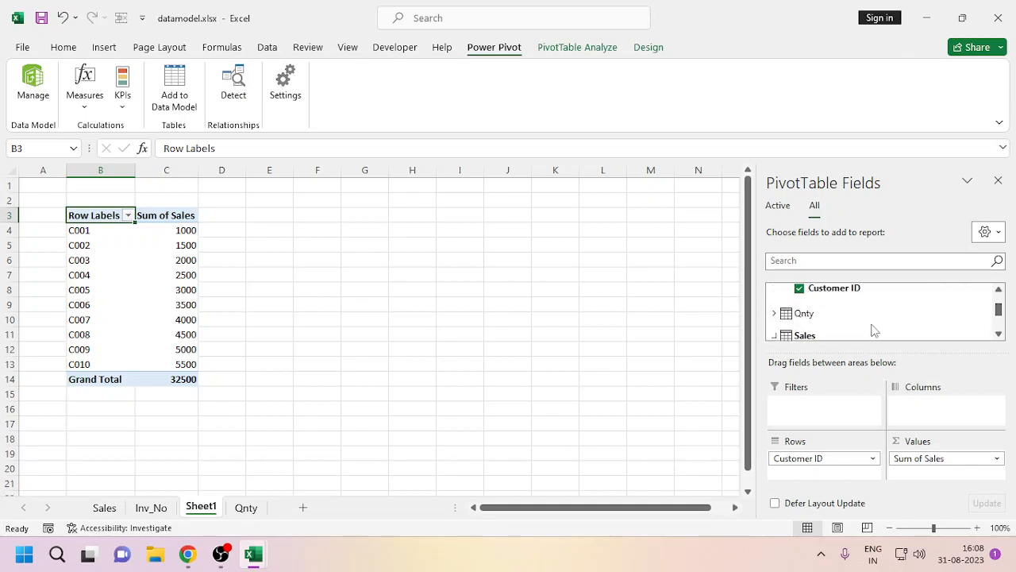
{"action": "left_click", "coordinate": [829, 319]}
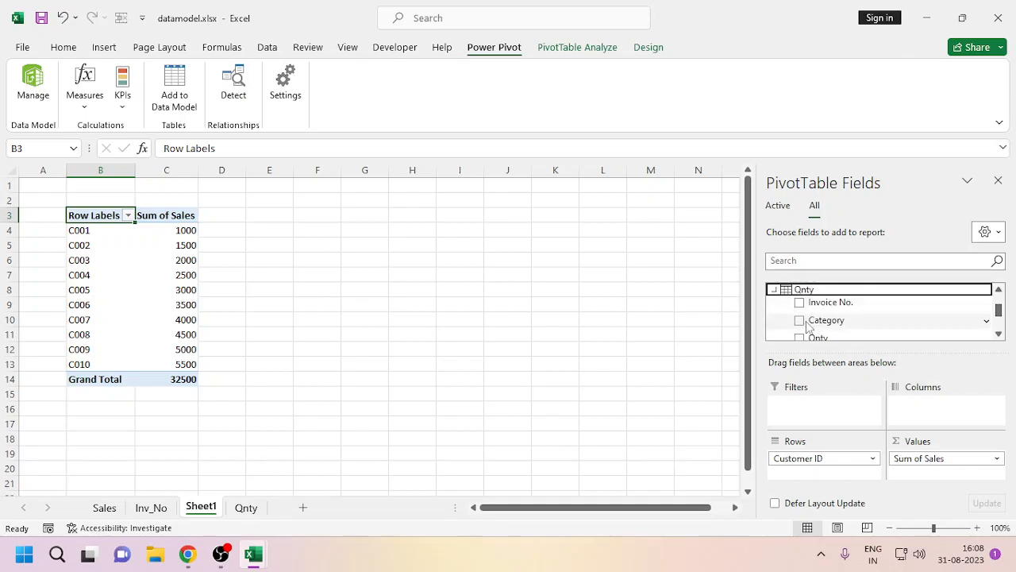
{"action": "left_click", "coordinate": [799, 320]}
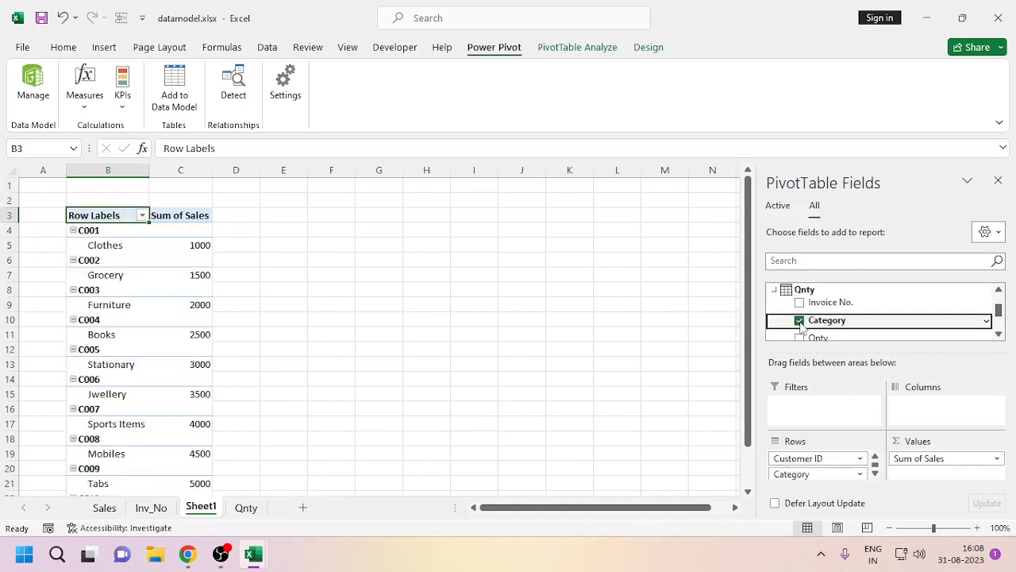
{"action": "left_click_drag", "start_coordinate": [792, 474], "coordinate": [924, 421]}
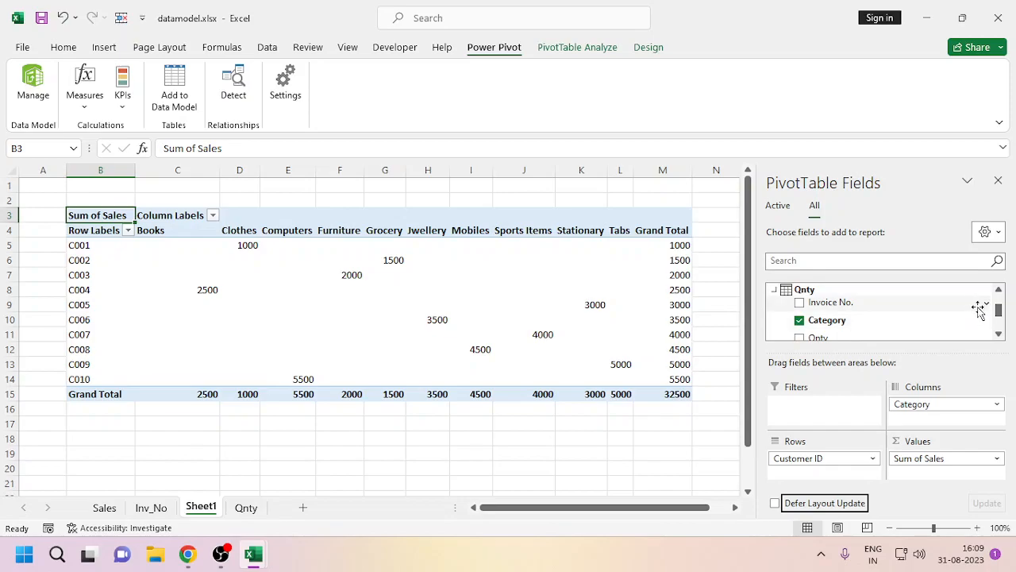
Close the PivotTable field list and apply all borders to the whole PivotTable range B3:M15
{"action": "left_click_drag", "start_coordinate": [998, 312], "coordinate": [1002, 316]}
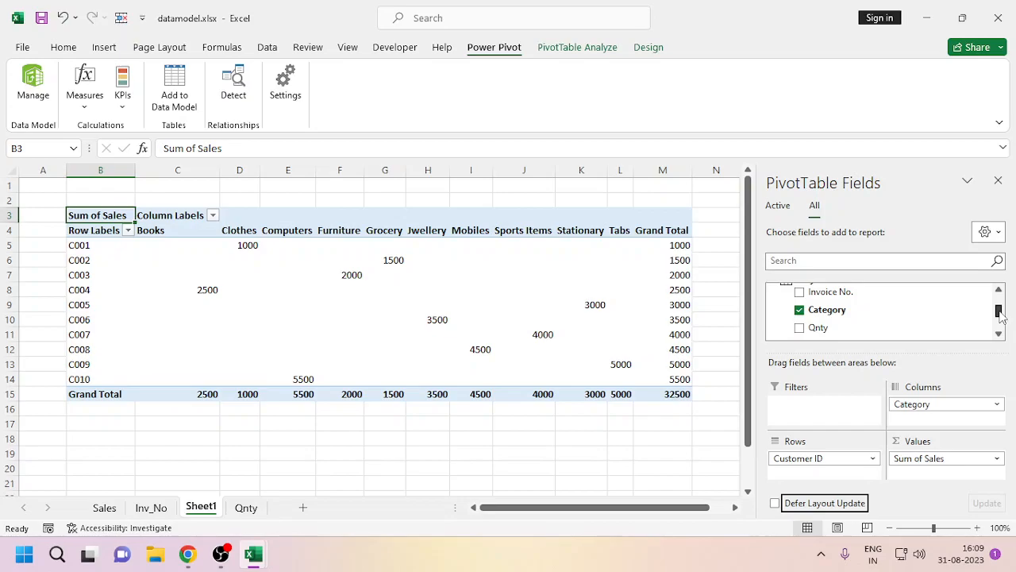
{"action": "left_click", "coordinate": [998, 183]}
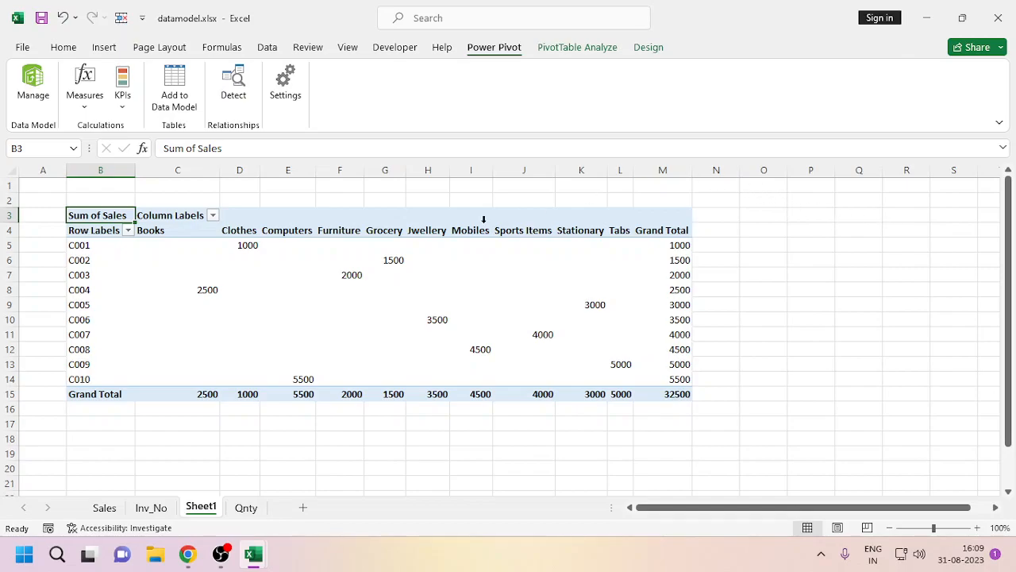
{"action": "left_click_drag", "start_coordinate": [104, 230], "coordinate": [640, 386]}
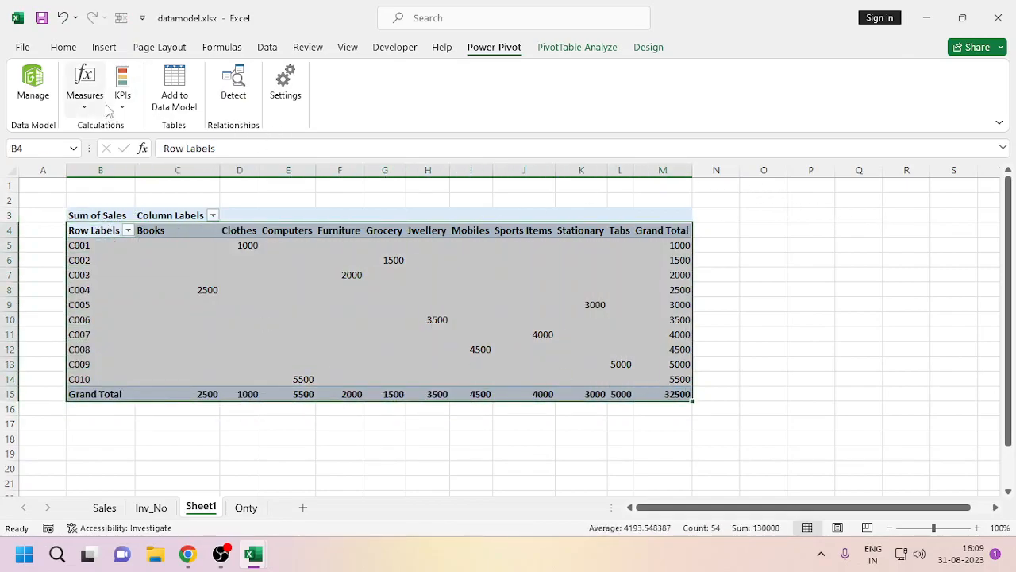
{"action": "left_click", "coordinate": [104, 215]}
{"action": "left_click_drag", "start_coordinate": [103, 216], "coordinate": [685, 394]}
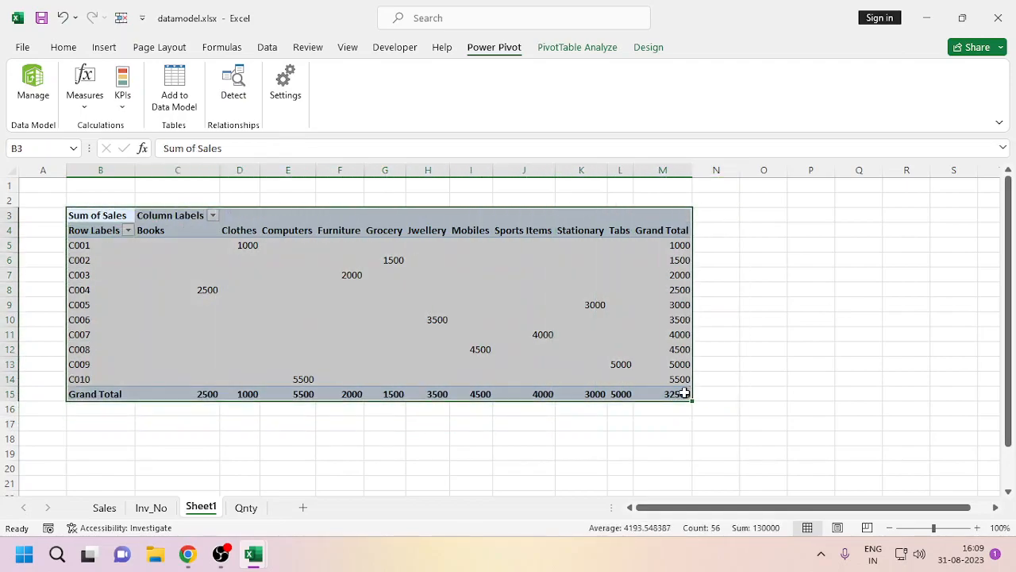
{"action": "left_click", "coordinate": [64, 47]}
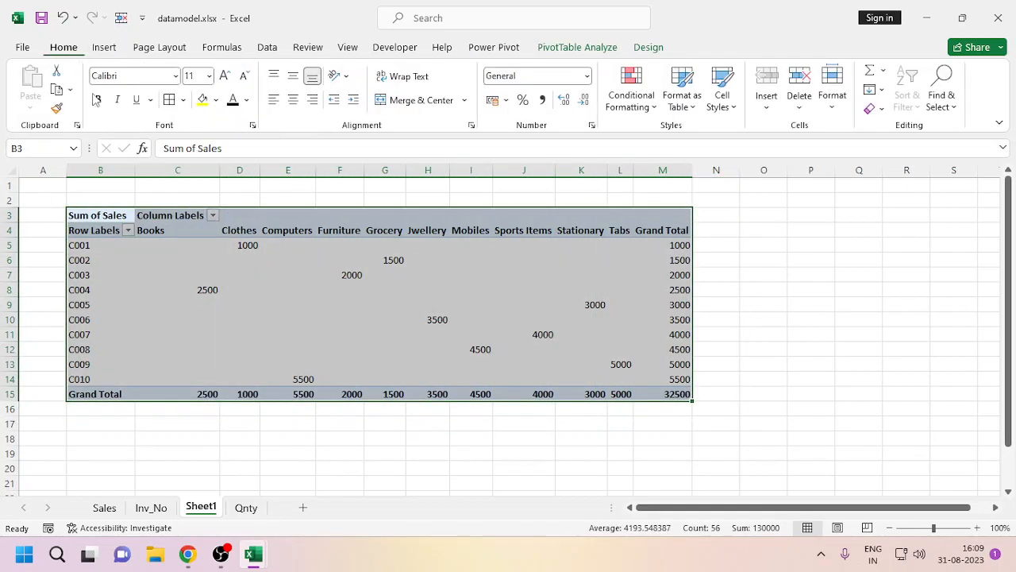
{"action": "left_click", "coordinate": [169, 100]}
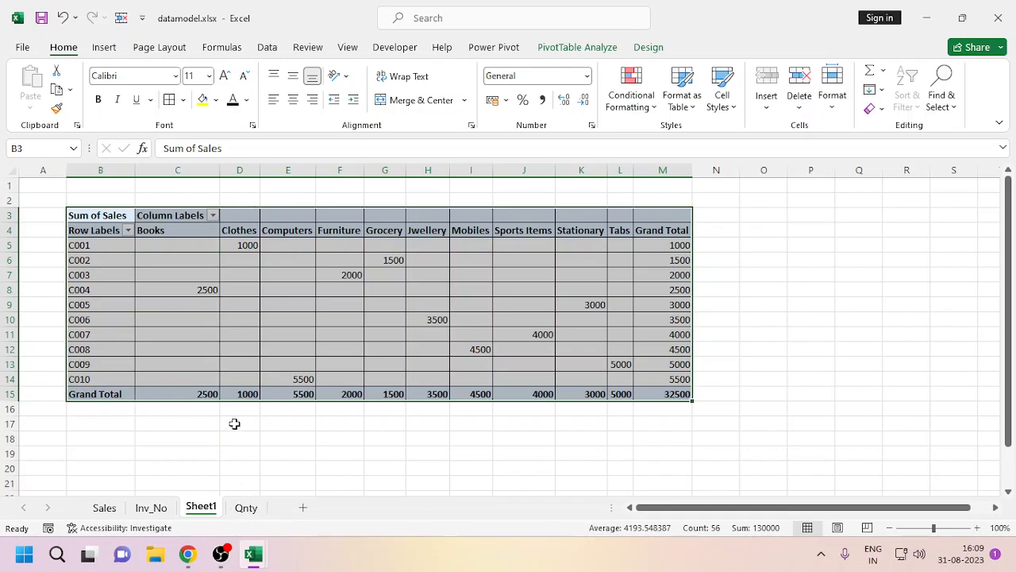
Show the PivotTable field list again and add Dates from the Inv table to the columns beneath Category
{"action": "right_click", "coordinate": [302, 306]}
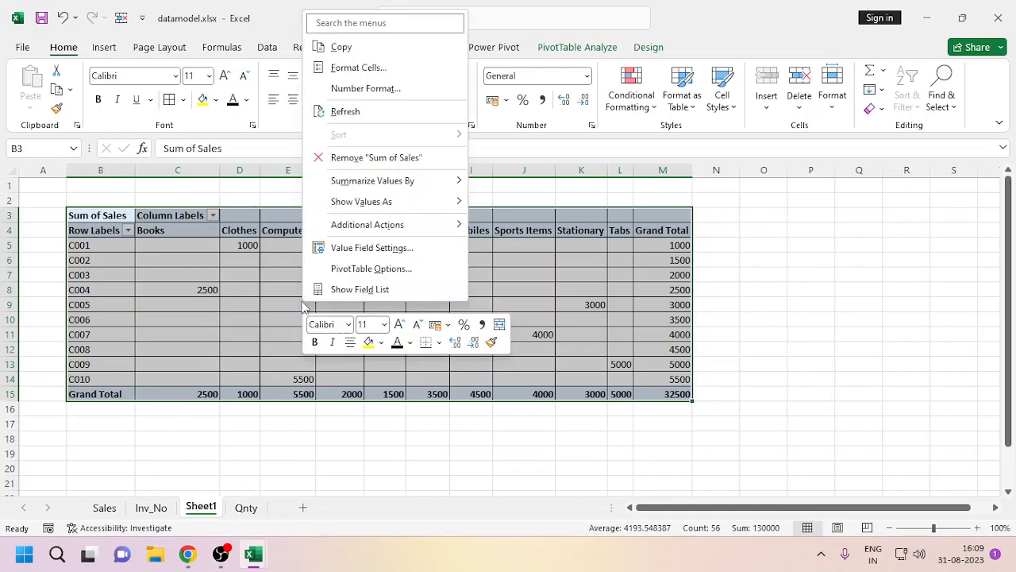
{"action": "left_click", "coordinate": [360, 289]}
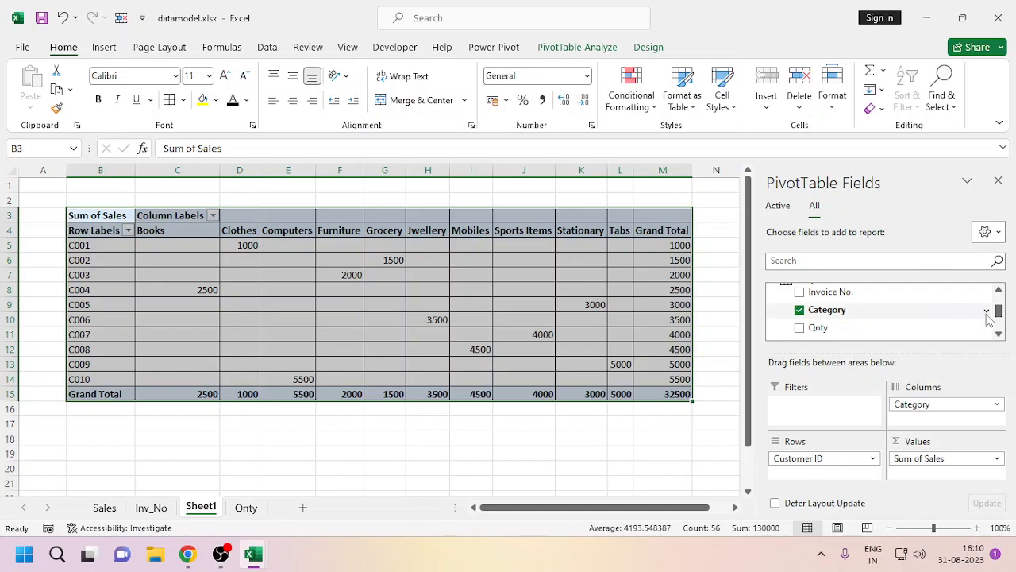
{"action": "scroll", "coordinate": [999, 311], "scroll_direction": "up", "scroll_amount": 2}
{"action": "scroll", "coordinate": [998, 311], "scroll_direction": "up", "scroll_amount": 1}
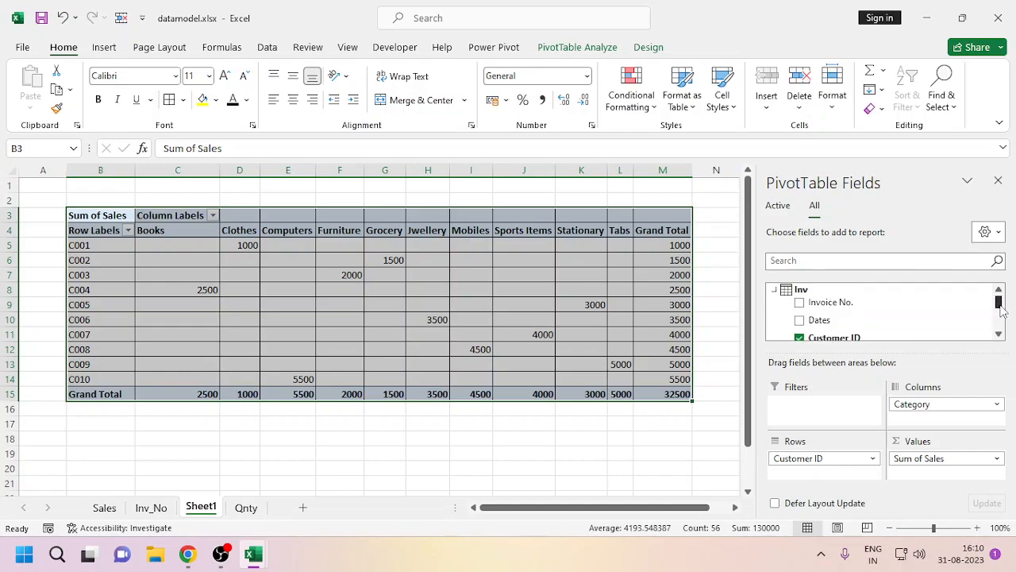
{"action": "left_click", "coordinate": [799, 320]}
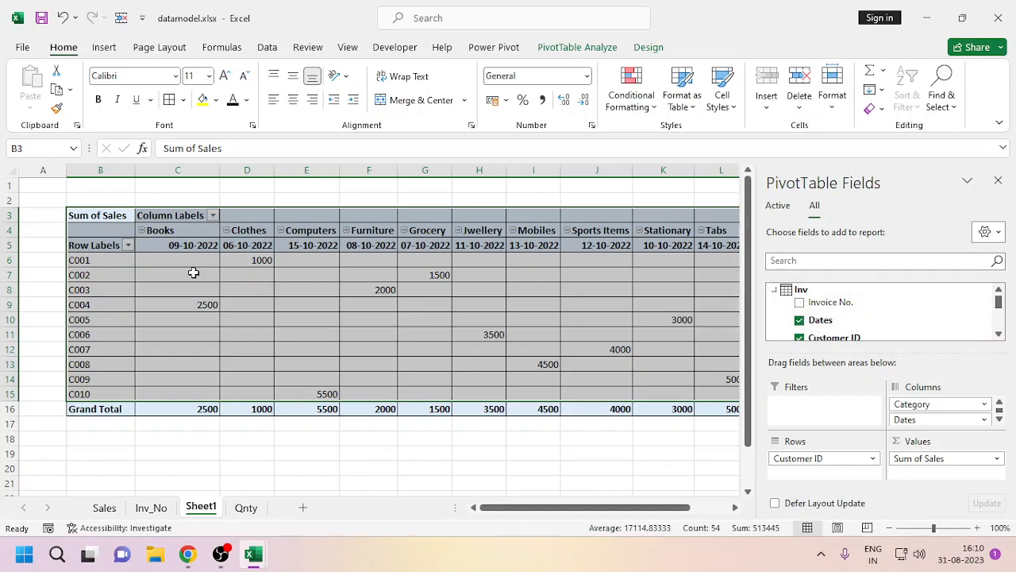
Replace Customer ID with Name from the Sales table in the PivotTable's rows, and close the field list
{"action": "mouse_move", "coordinate": [214, 270]}
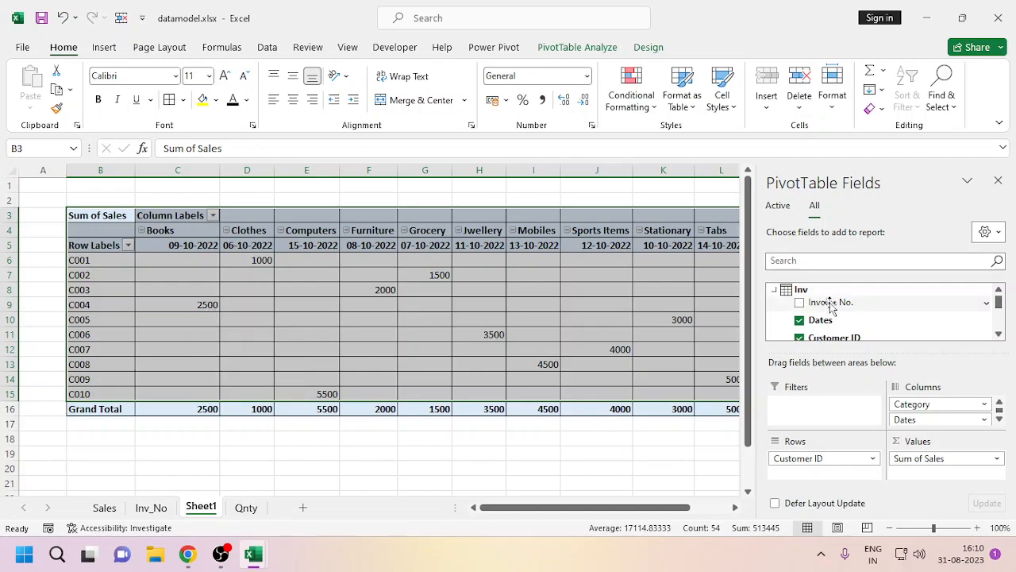
{"action": "left_click_drag", "start_coordinate": [998, 305], "coordinate": [999, 321]}
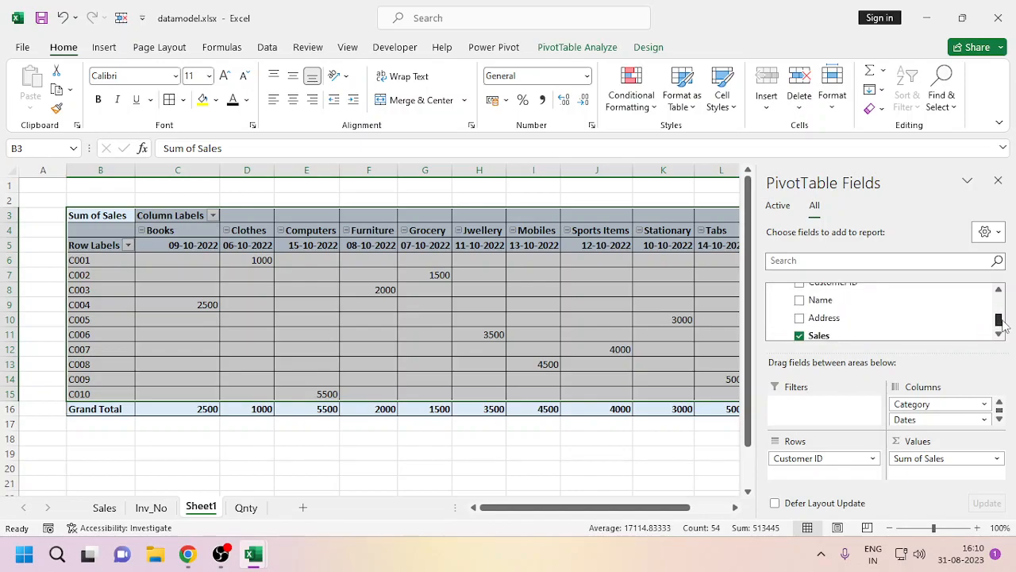
{"action": "left_click", "coordinate": [799, 300]}
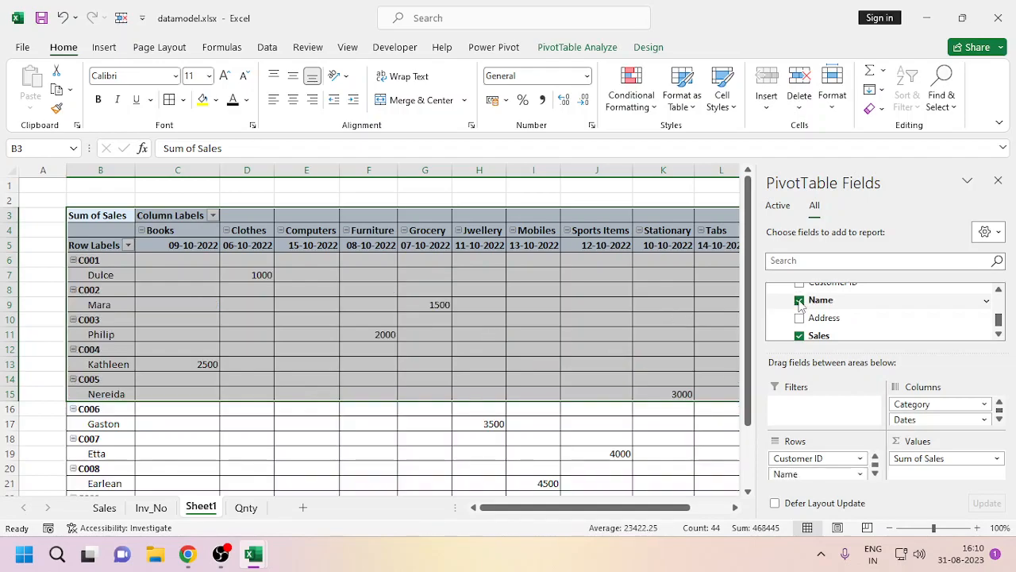
{"action": "left_click_drag", "start_coordinate": [806, 459], "coordinate": [726, 457]}
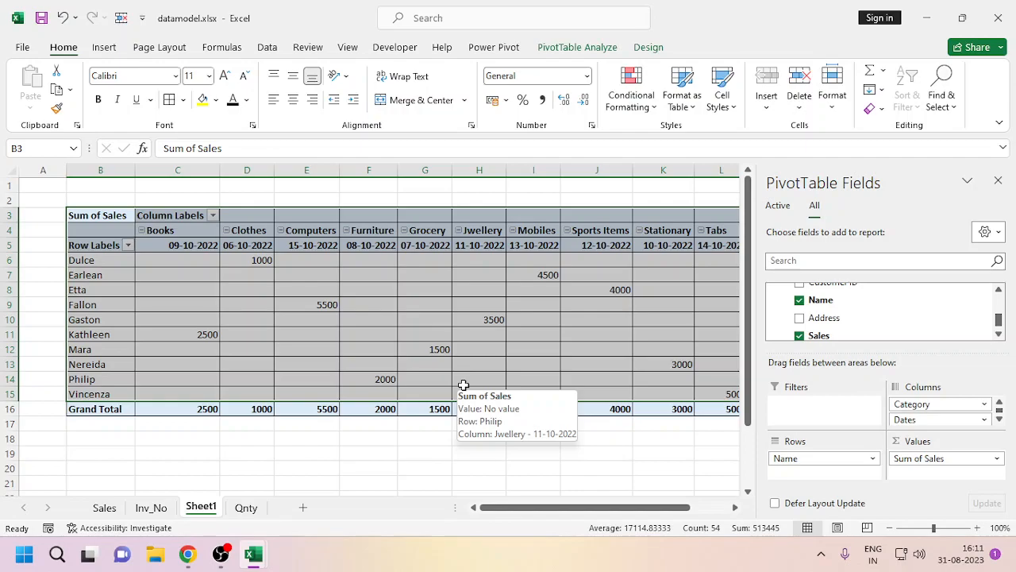
{"action": "left_click", "coordinate": [999, 181]}
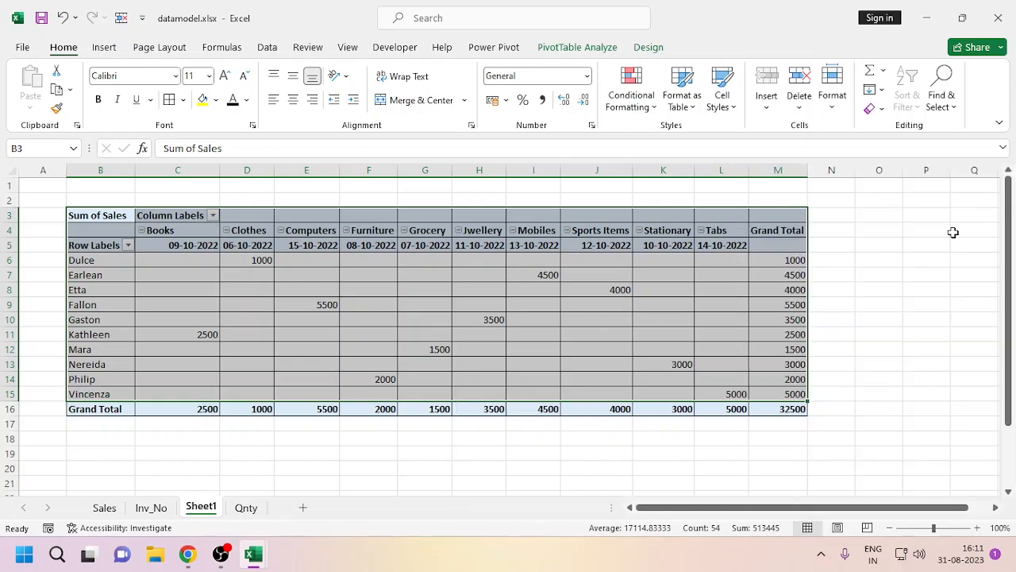